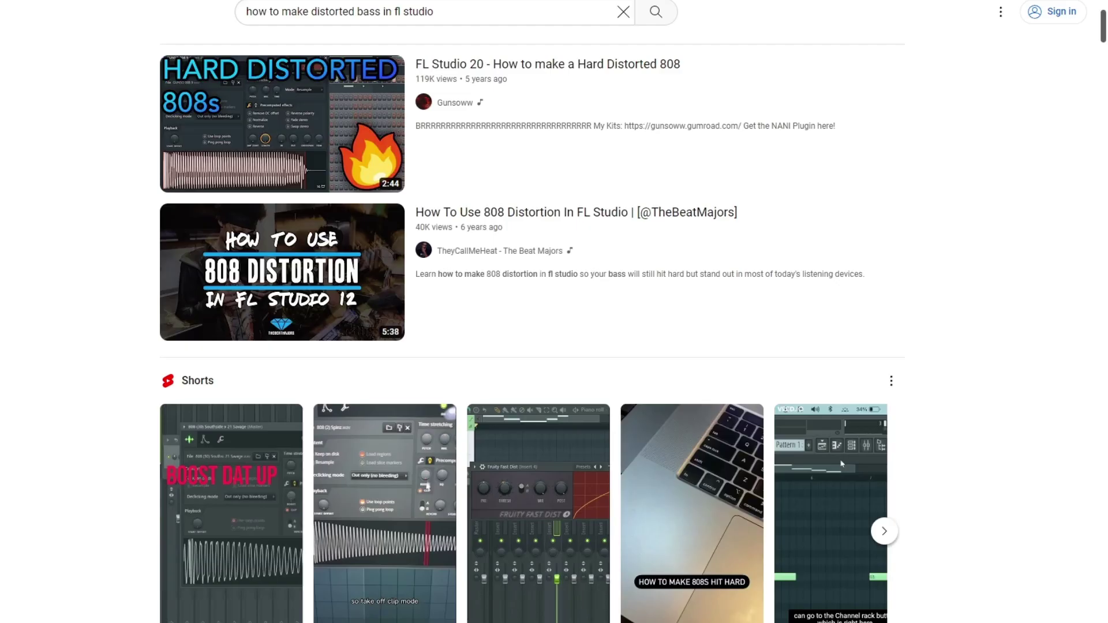
- Browse the video search results for making distorted bass in FL Studio
scroll(554, 312, down, 10)
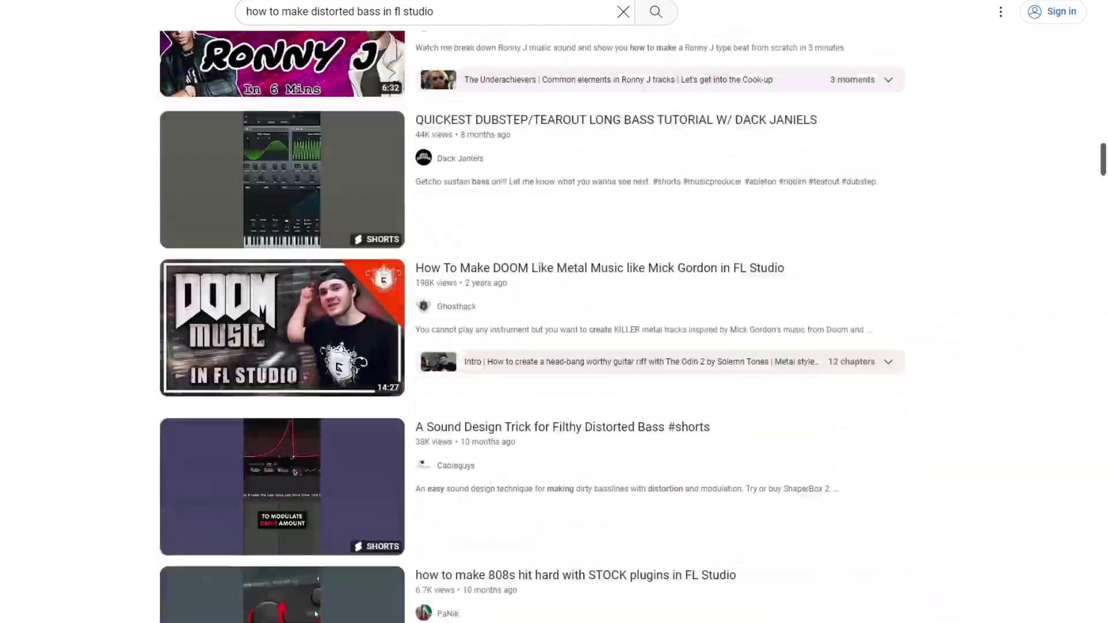
scroll(554, 312, down, 5)
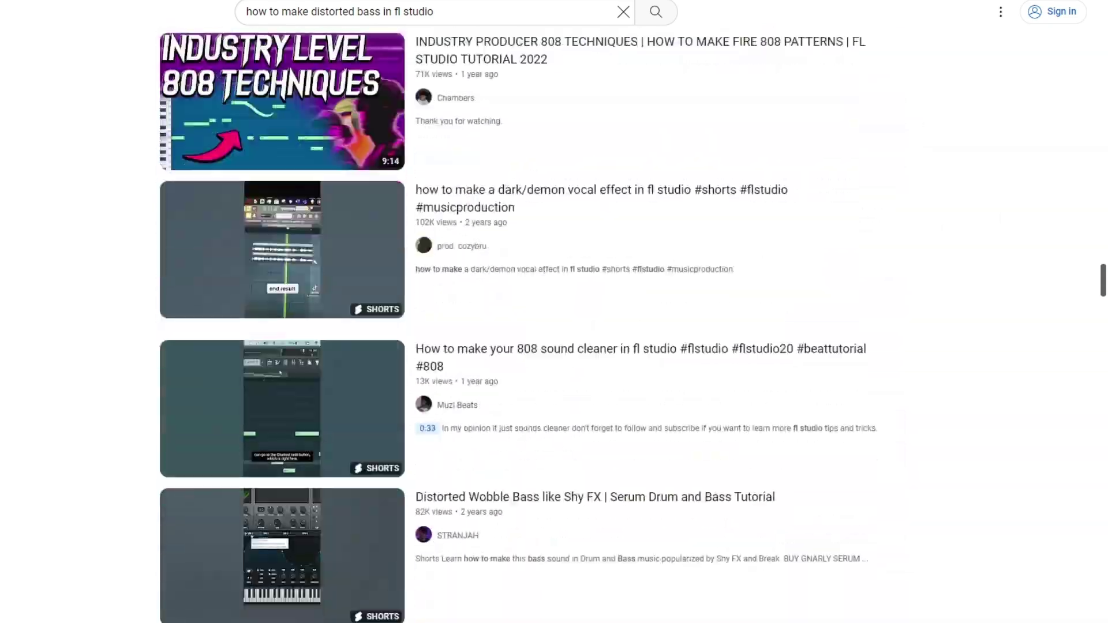
scroll(554, 311, down, 5)
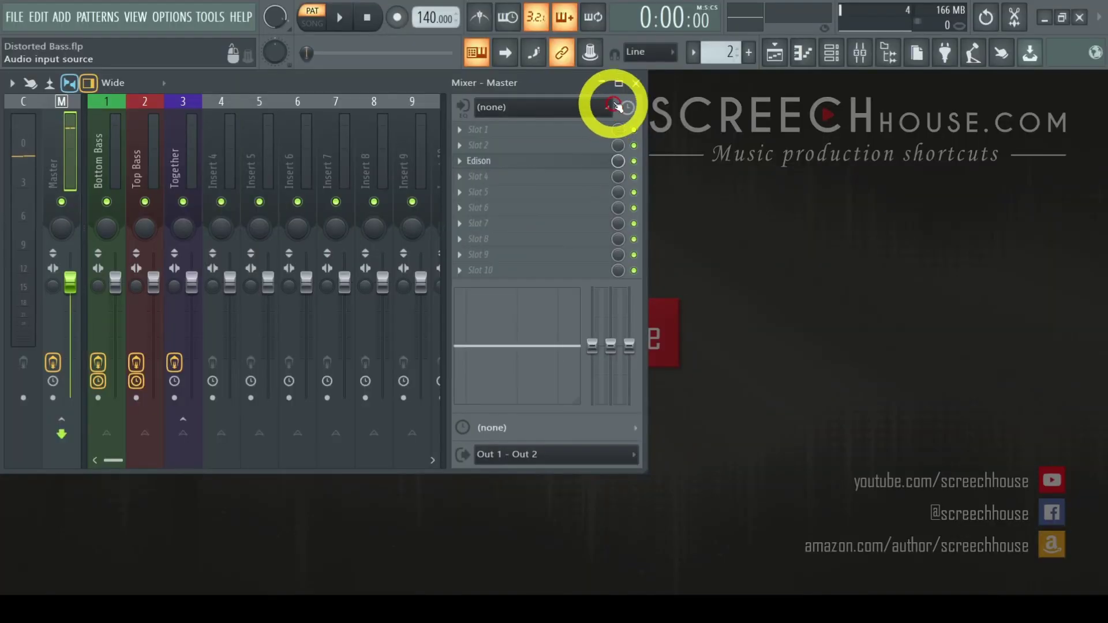
- Show the mixer beside the channel rack and go through the Bottom Bass, Top Bass and Together tracks
click(615, 105)
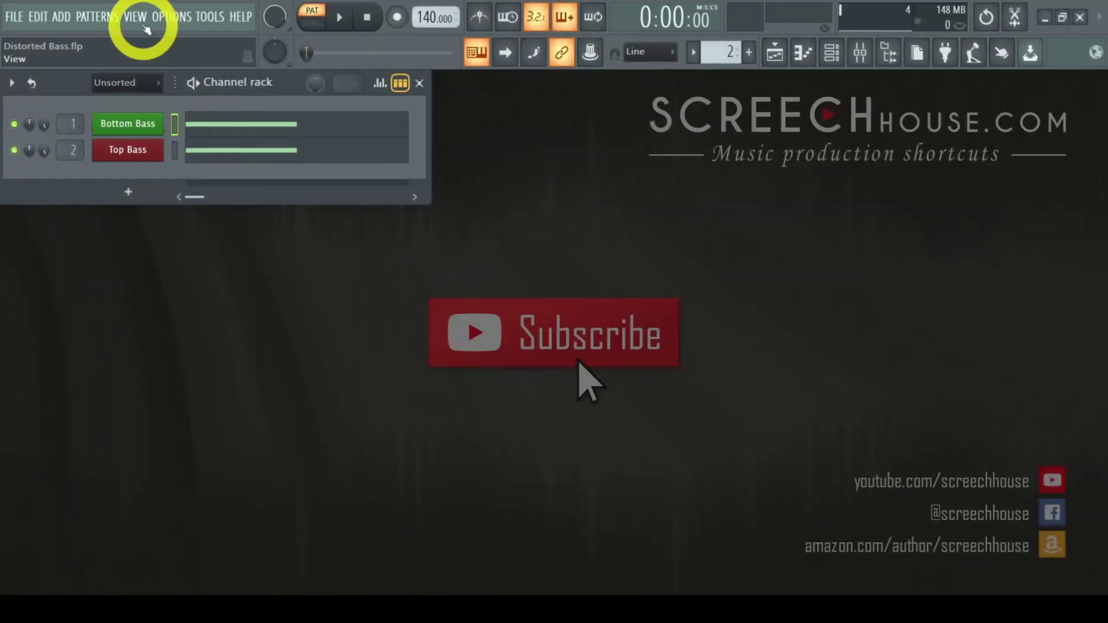
click(144, 26)
click(153, 97)
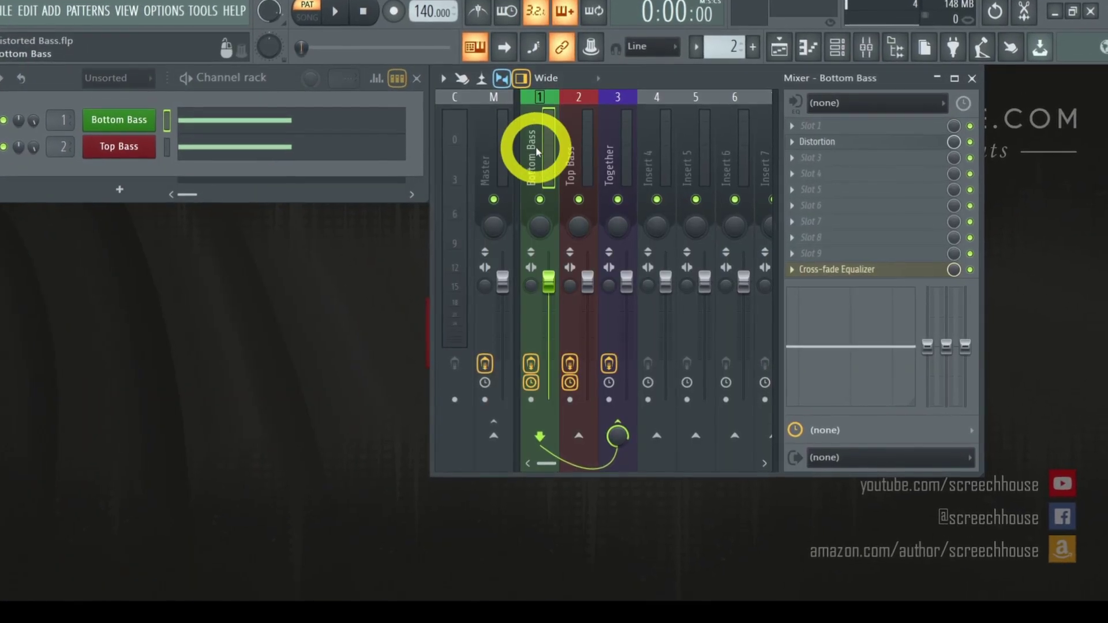
click(576, 153)
click(612, 160)
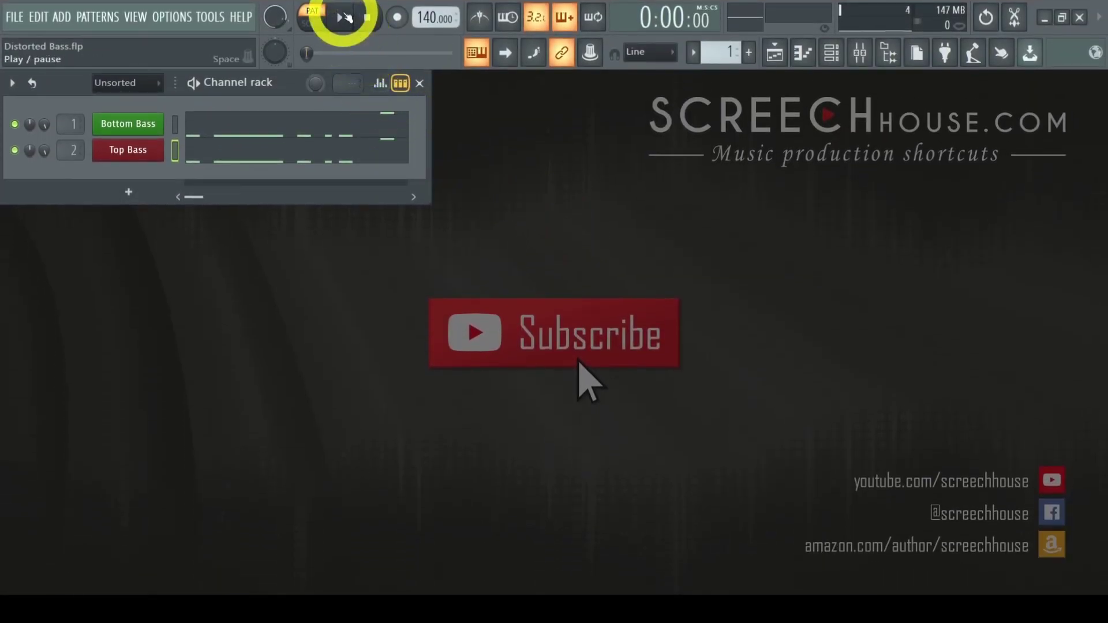
- Play the full bass pattern, mute the Top Bass channel and audition the Bottom Bass on its own
click(345, 16)
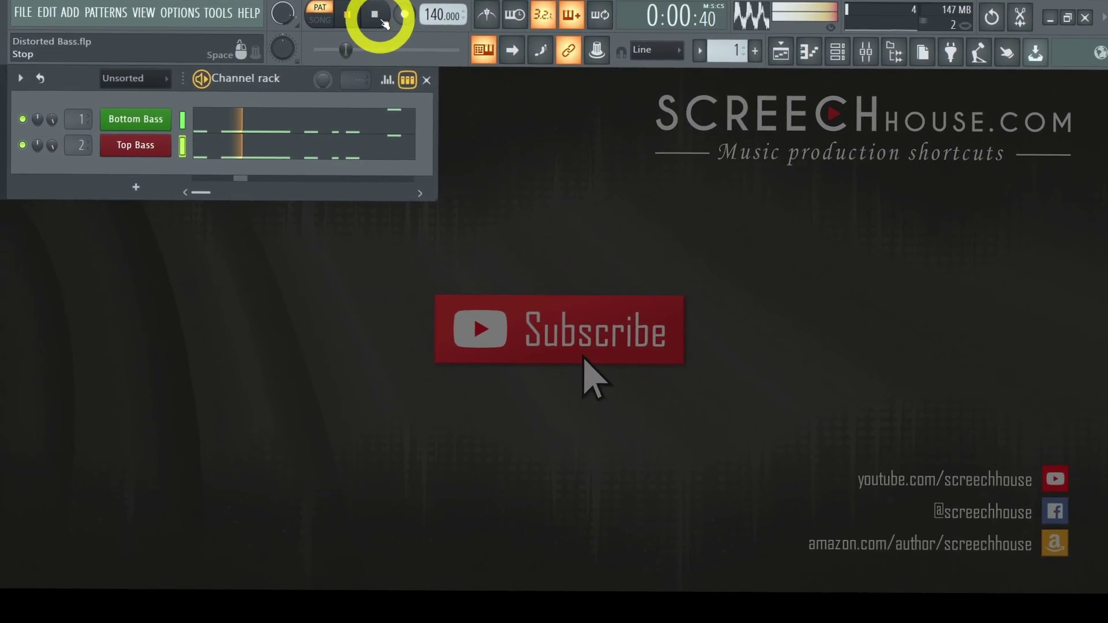
click(363, 23)
click(157, 162)
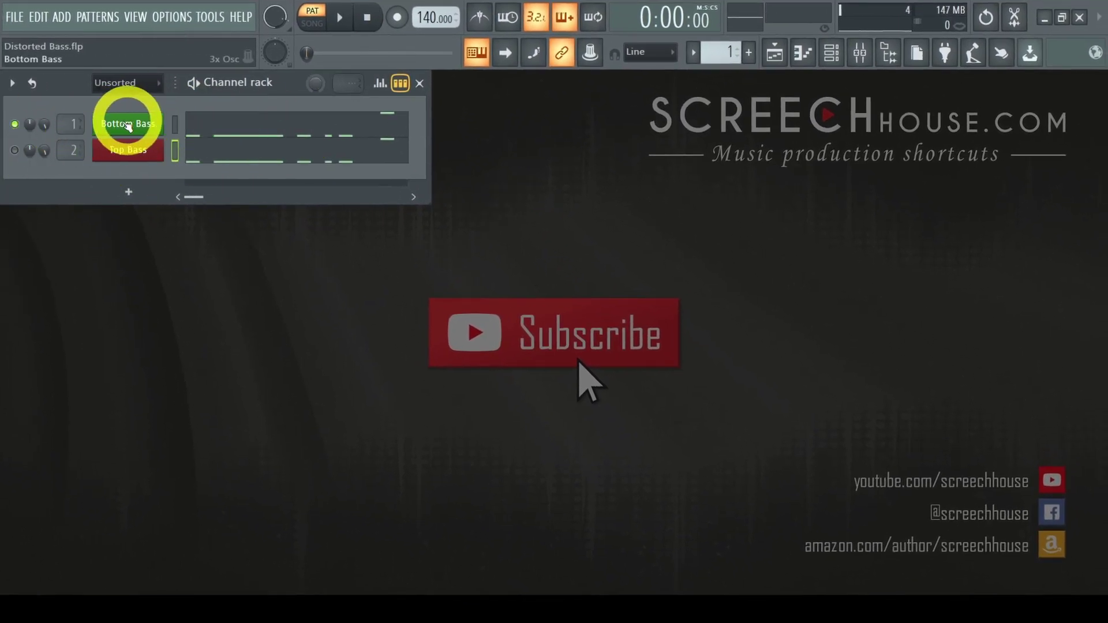
click(340, 17)
- Open the Bottom Bass channel's 3x Osc and examine its oscillator settings and volume envelope
click(124, 123)
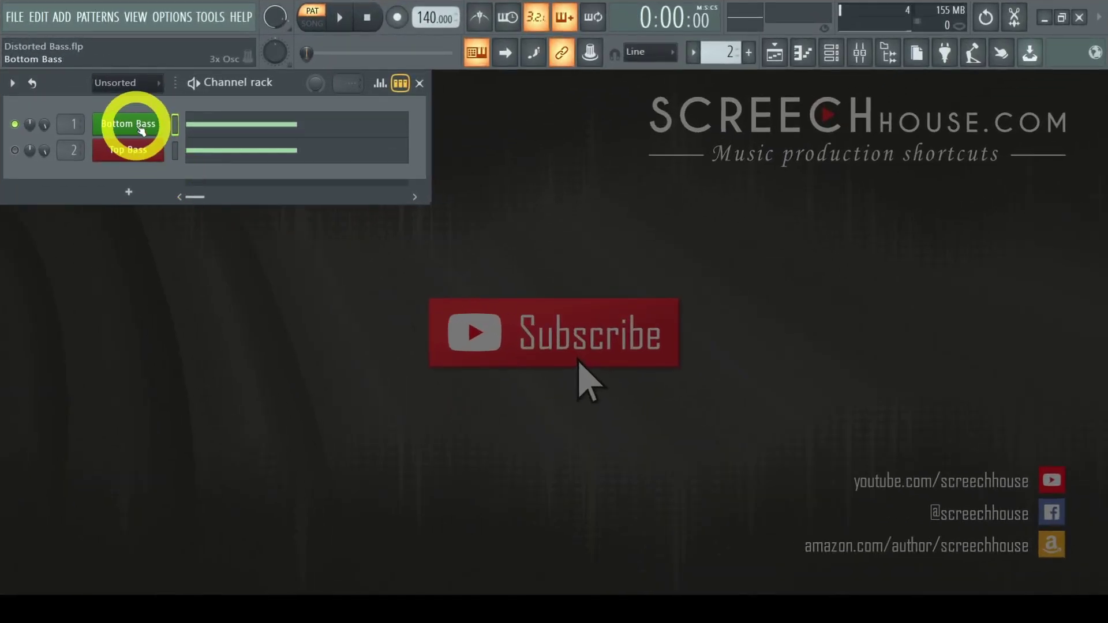
click(142, 130)
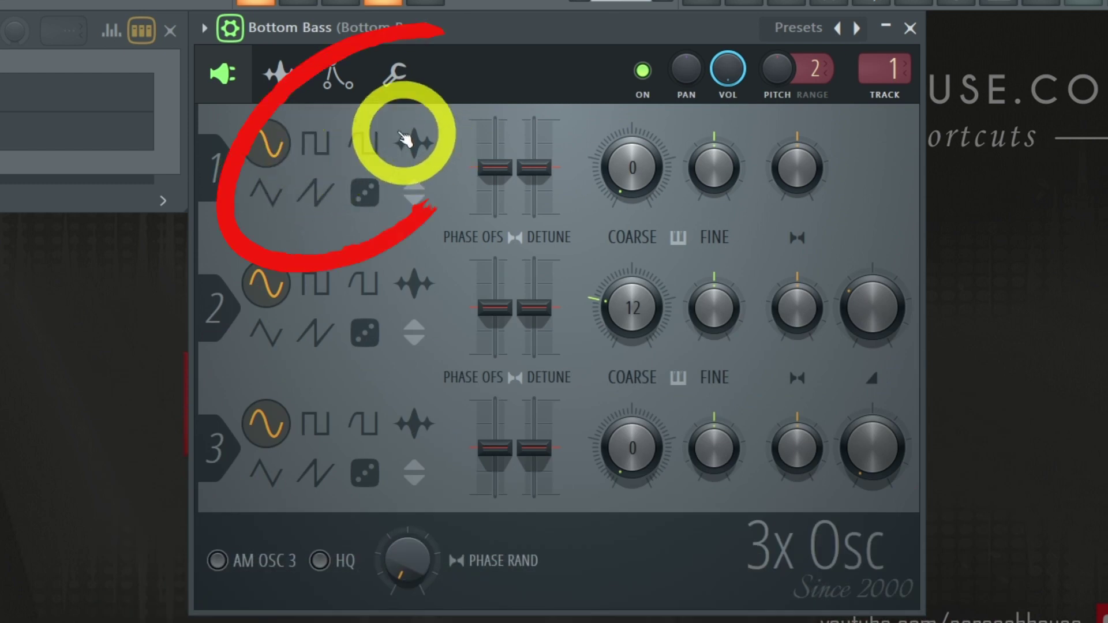
click(320, 197)
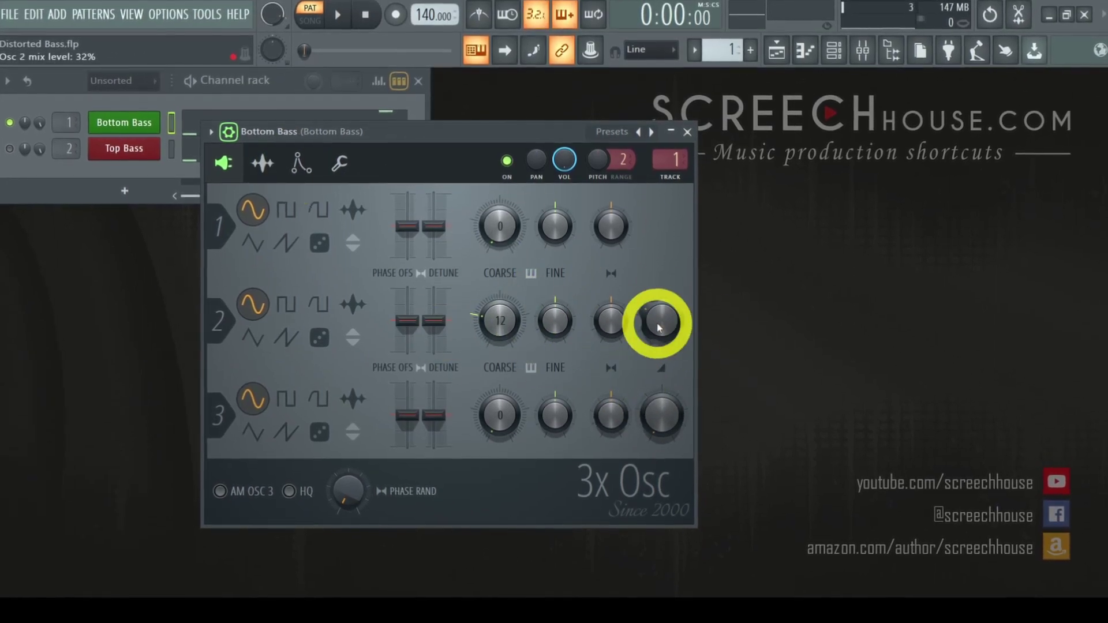
click(312, 173)
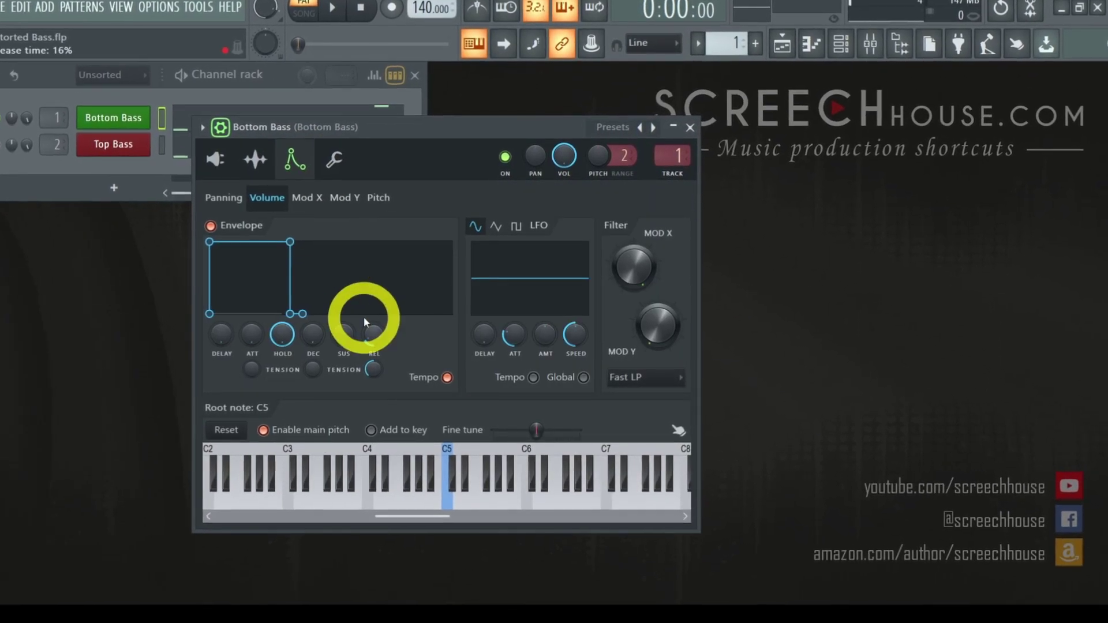
click(318, 205)
click(260, 197)
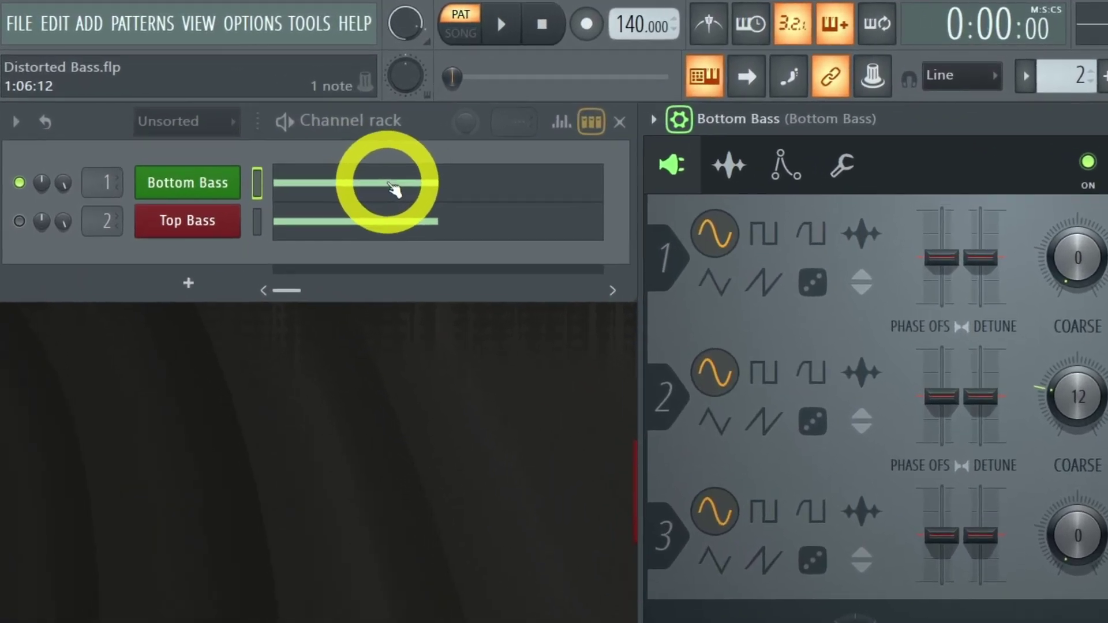
- Inspect the Bottom Bass note in the piano roll and check oscillator 2's mix level in 3x Osc
click(337, 161)
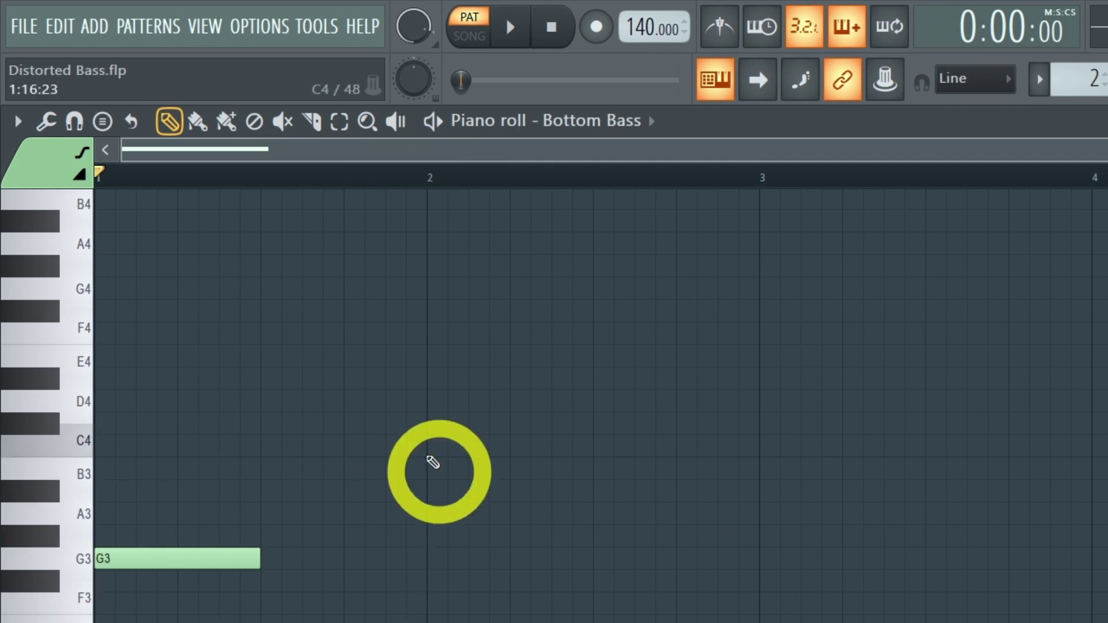
drag(172, 564, 89, 558)
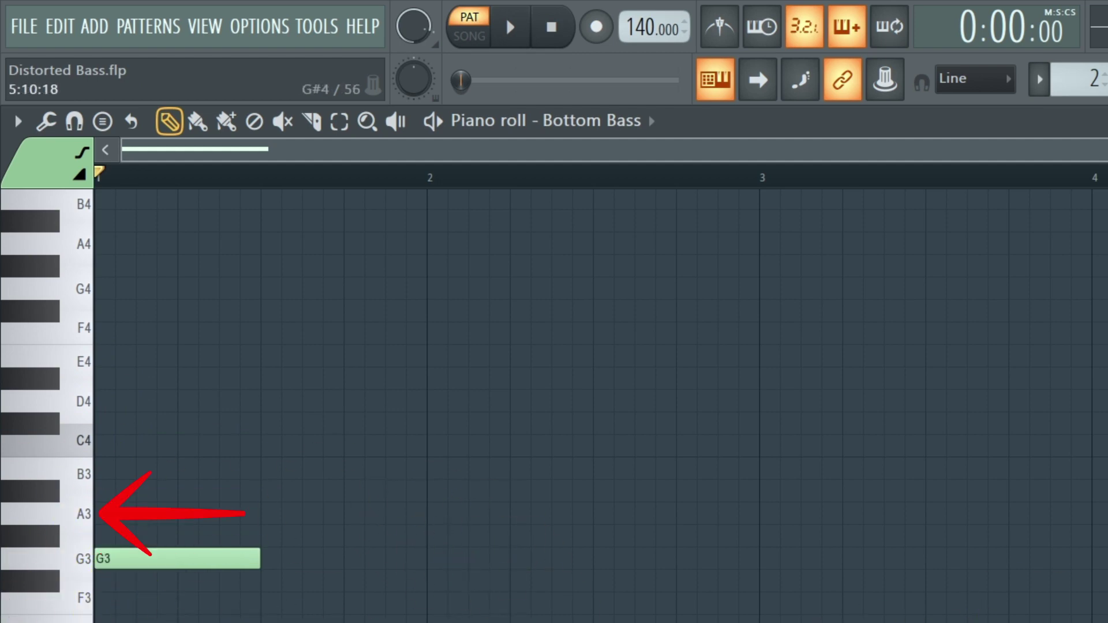
click(1102, 121)
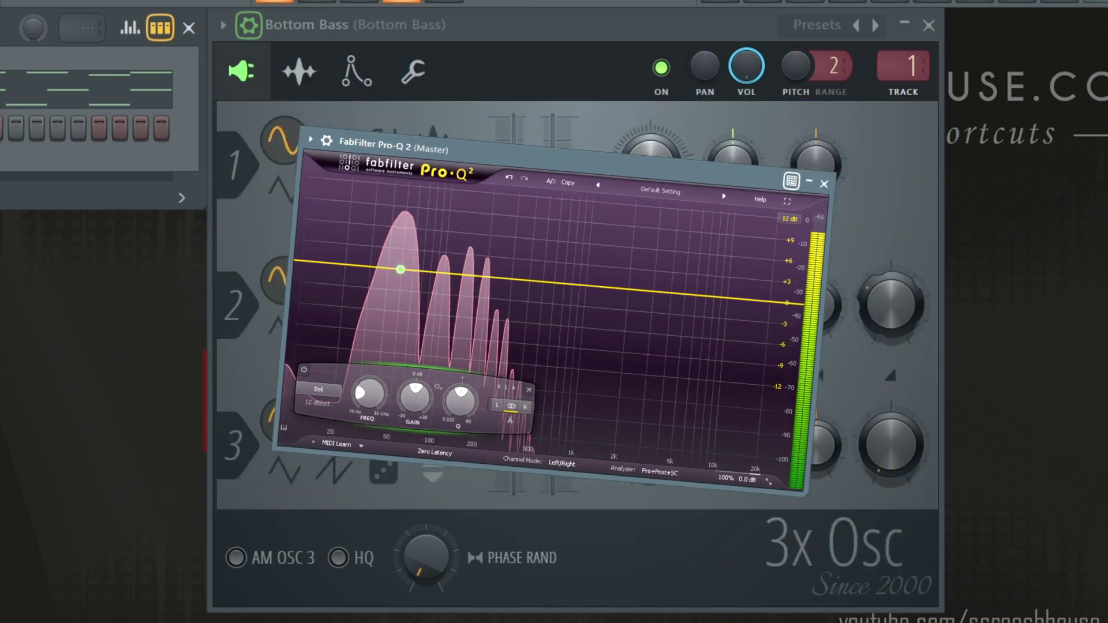
mouse_move(882, 310)
mouse_down()
mouse_move(883, 256)
mouse_move(937, 75)
mouse_move(913, 237)
mouse_move(883, 309)
mouse_move(883, 358)
mouse_move(867, 305)
mouse_up()
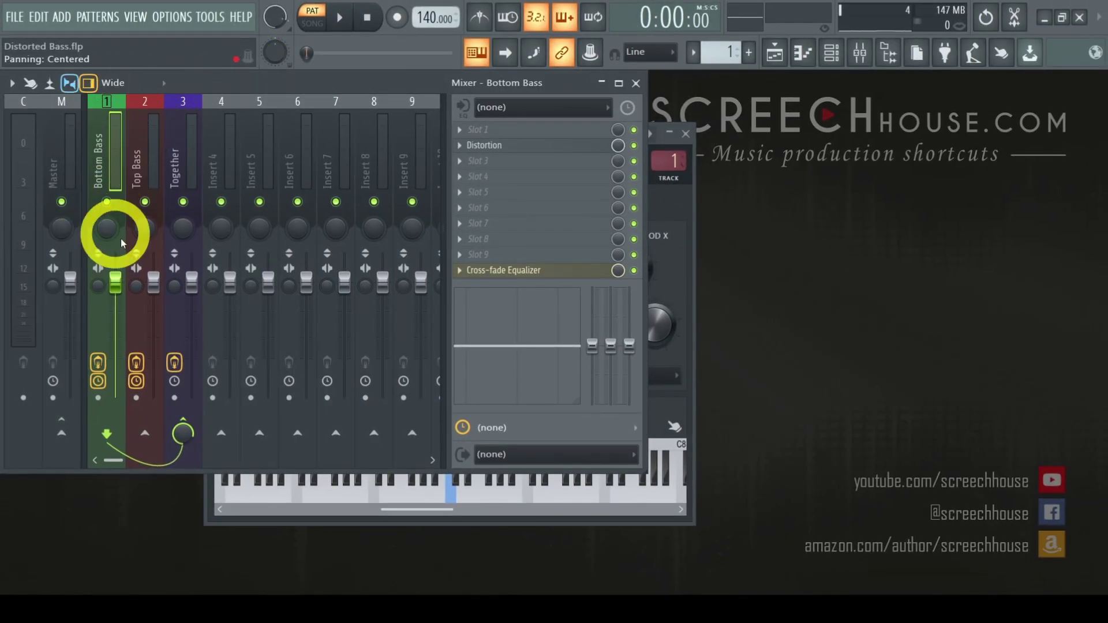
- Audition the Bottom Bass track's Distortion waveshaper with the Cross-fade Equalizer bypassed, examine its curve and close the plugin
click(536, 149)
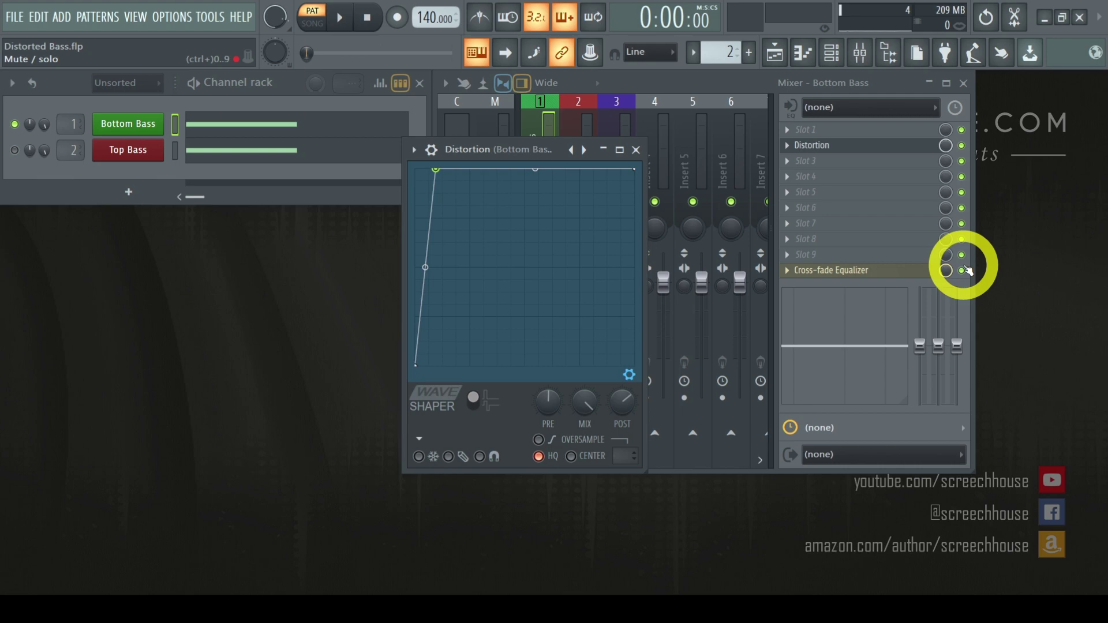
click(962, 270)
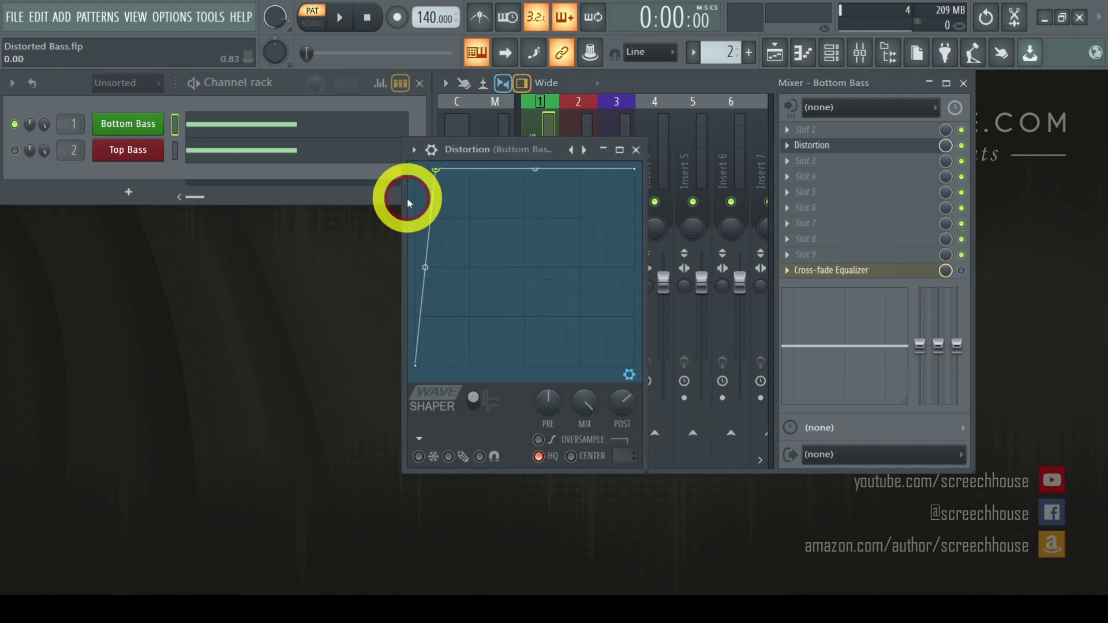
click(346, 23)
drag(436, 168, 425, 148)
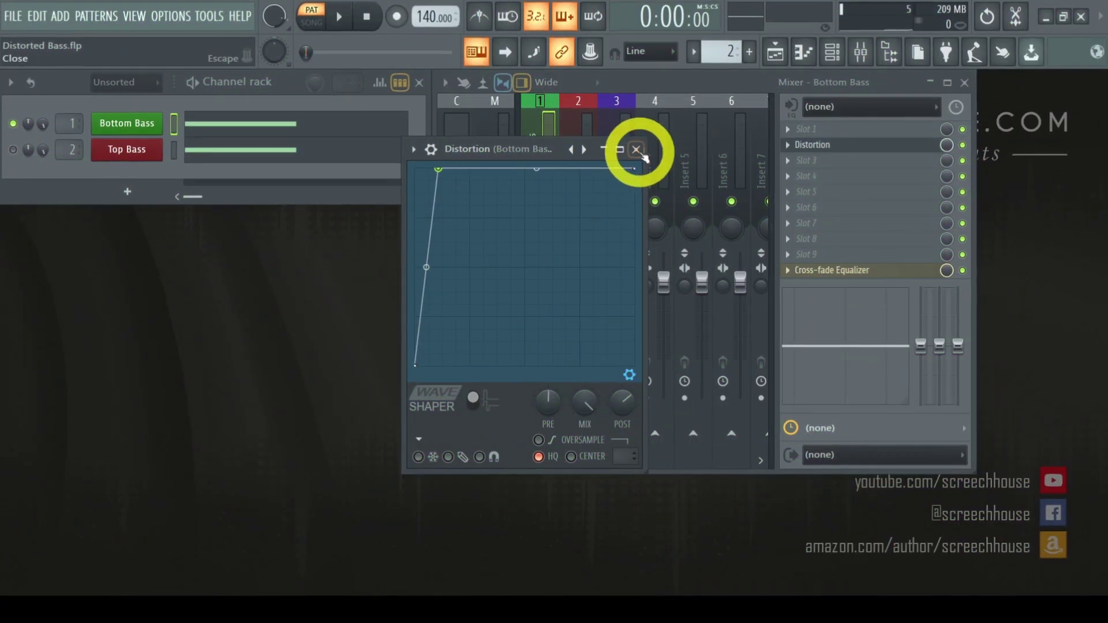
click(636, 149)
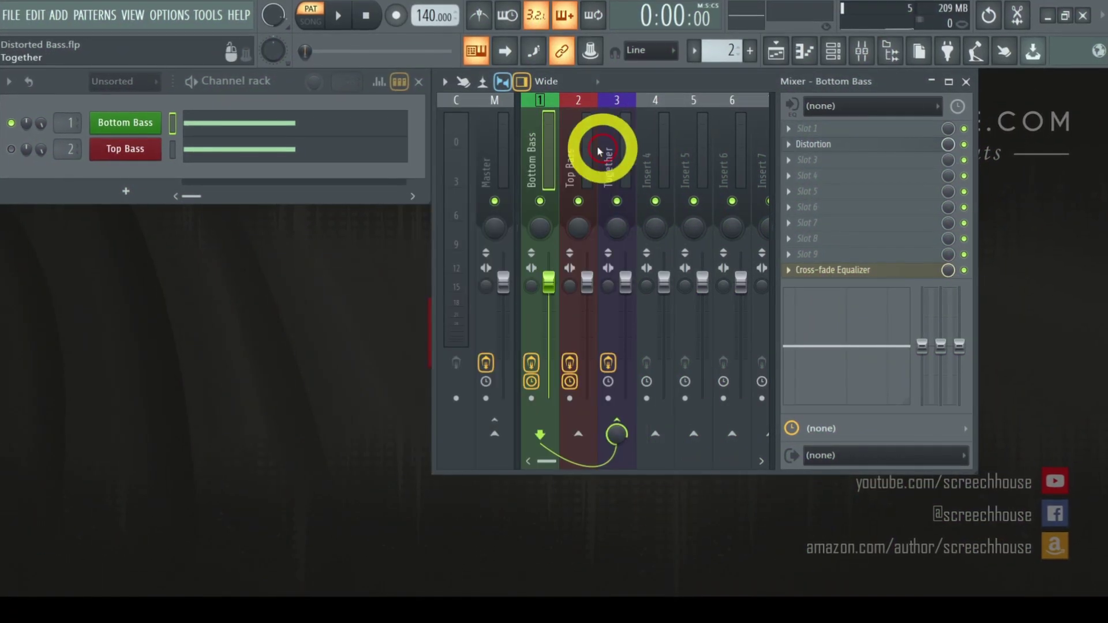
- Reopen the Bottom Bass 3x Osc and go through its envelope, sample and oscillator settings
click(127, 123)
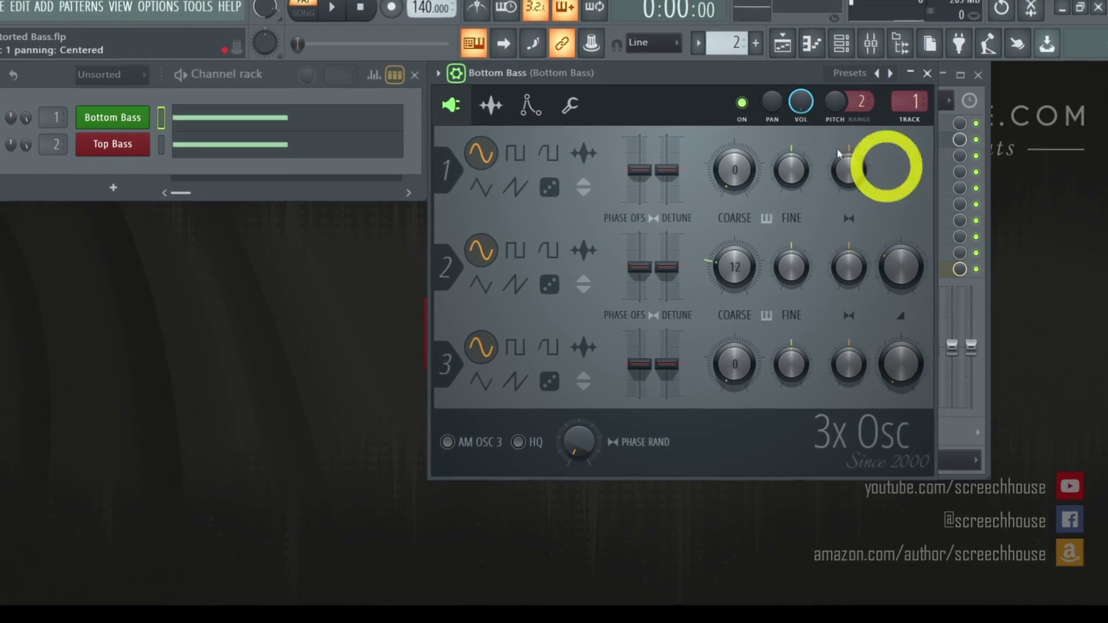
click(530, 108)
click(485, 97)
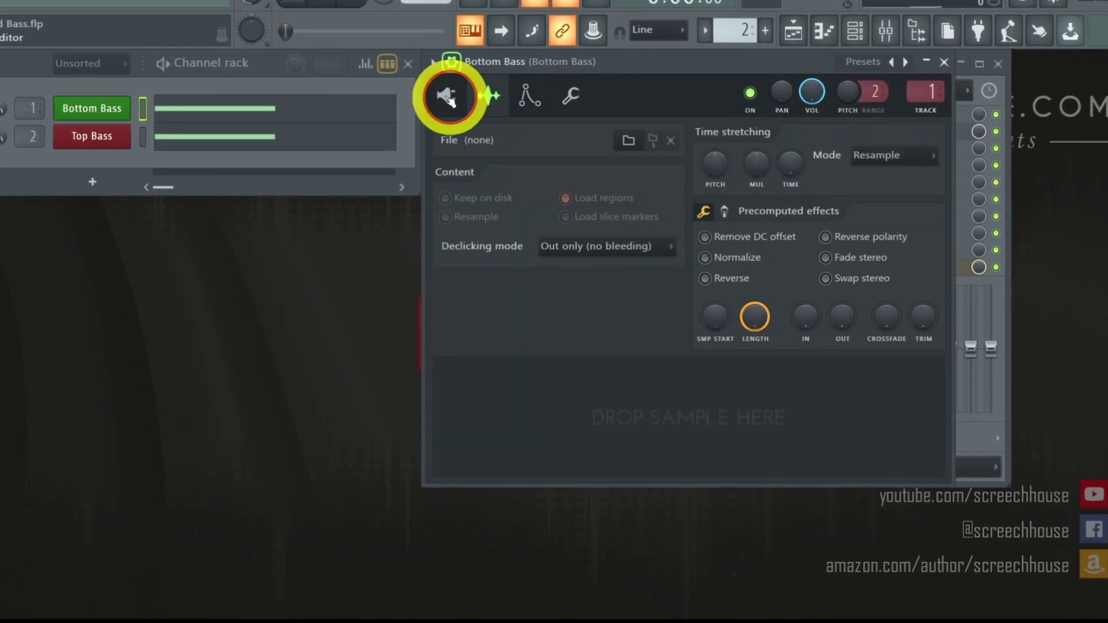
click(447, 97)
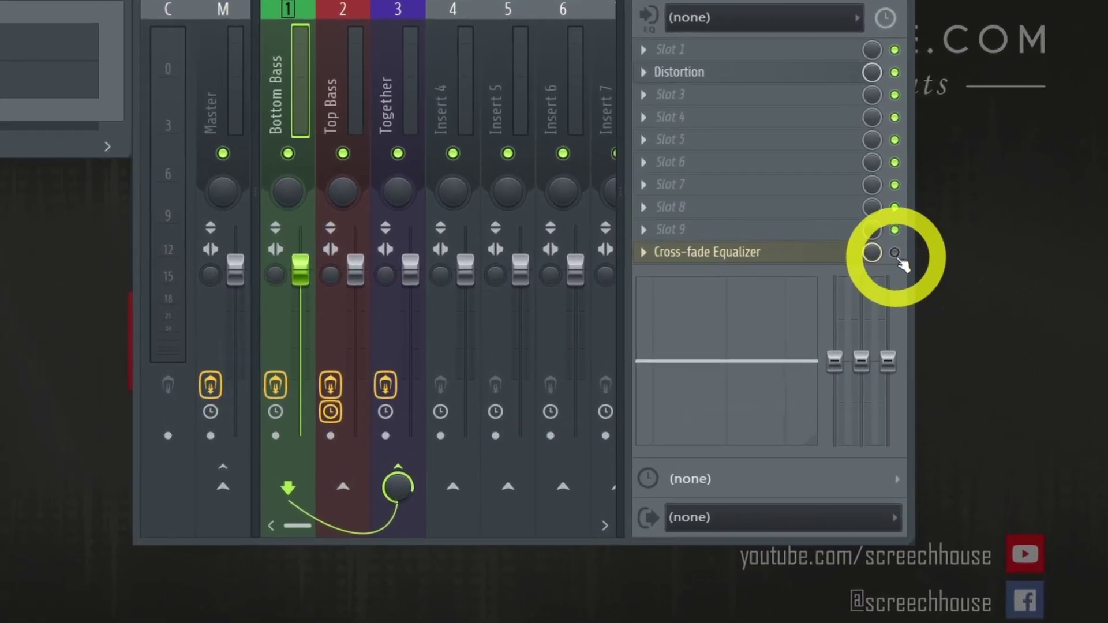
- Open the Bottom Bass Cross-fade Equalizer, try the Gentle 4 order on band 7's low-pass filter and restore Steep 8
click(767, 257)
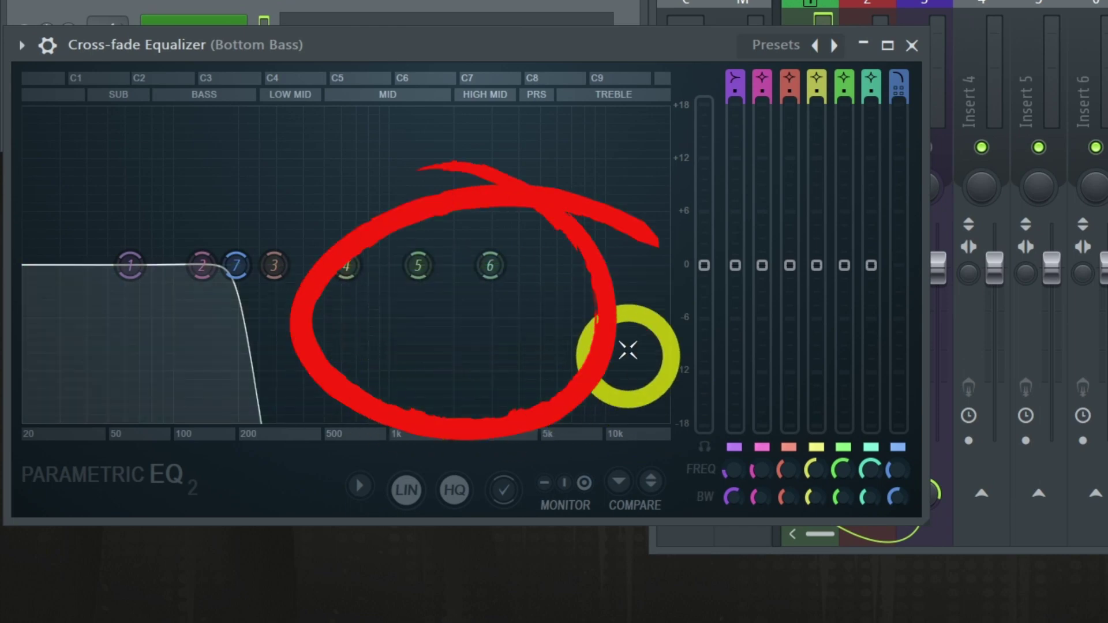
mouse_move(254, 297)
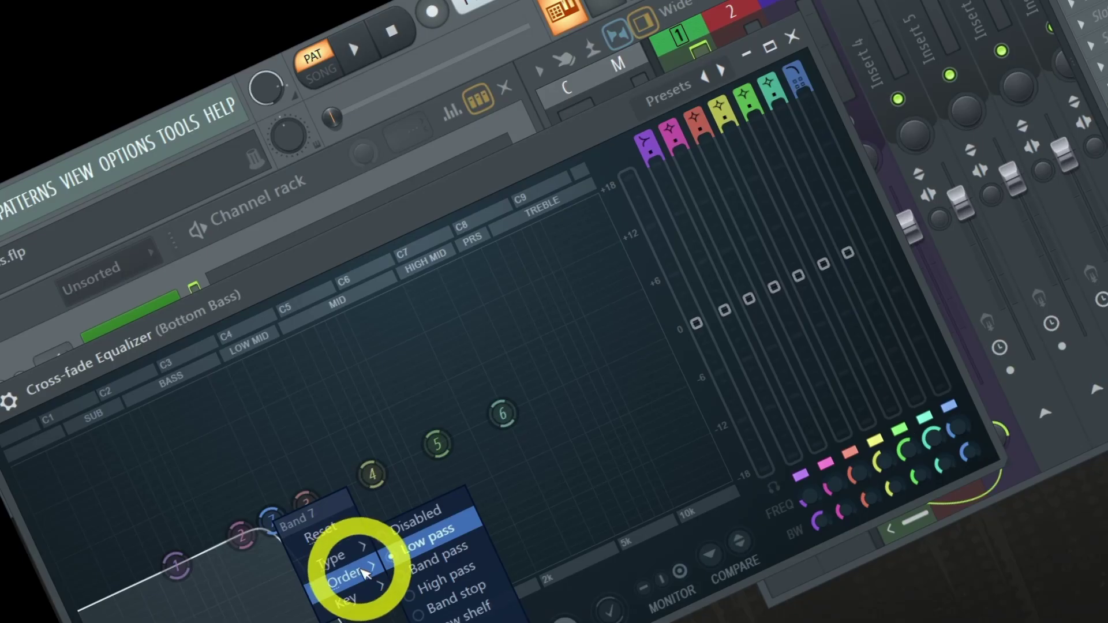
mouse_move(286, 348)
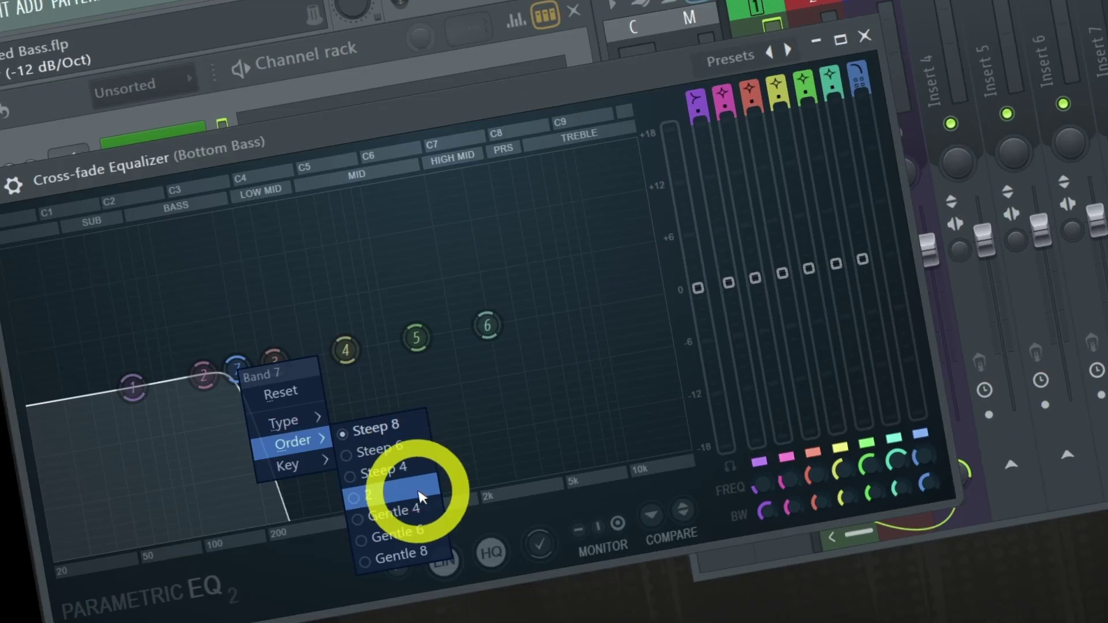
click(383, 432)
right_click(237, 276)
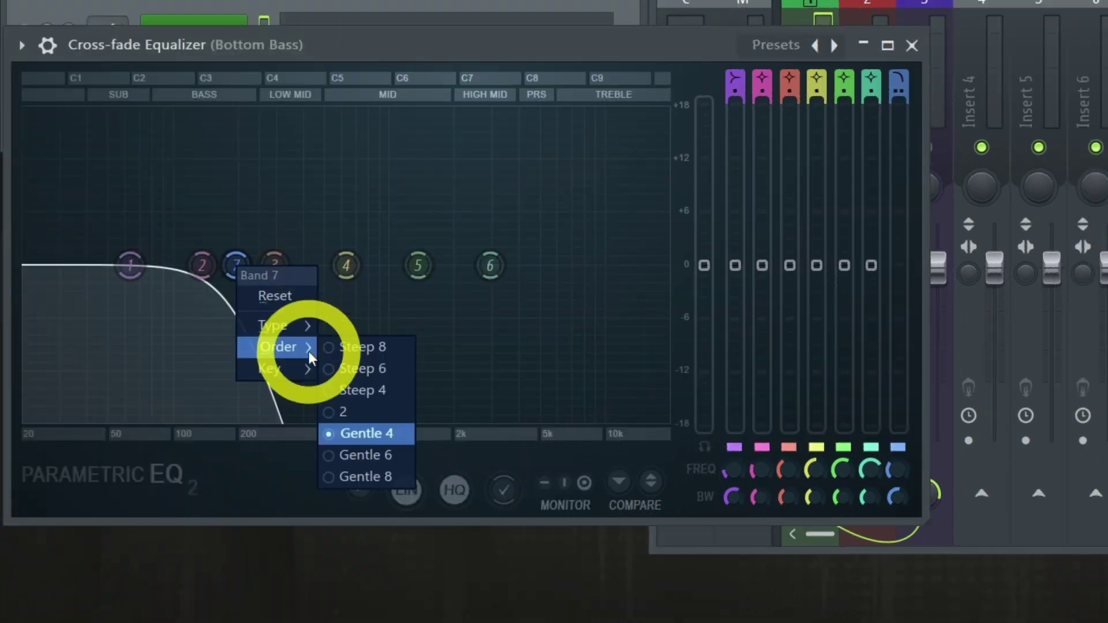
click(383, 349)
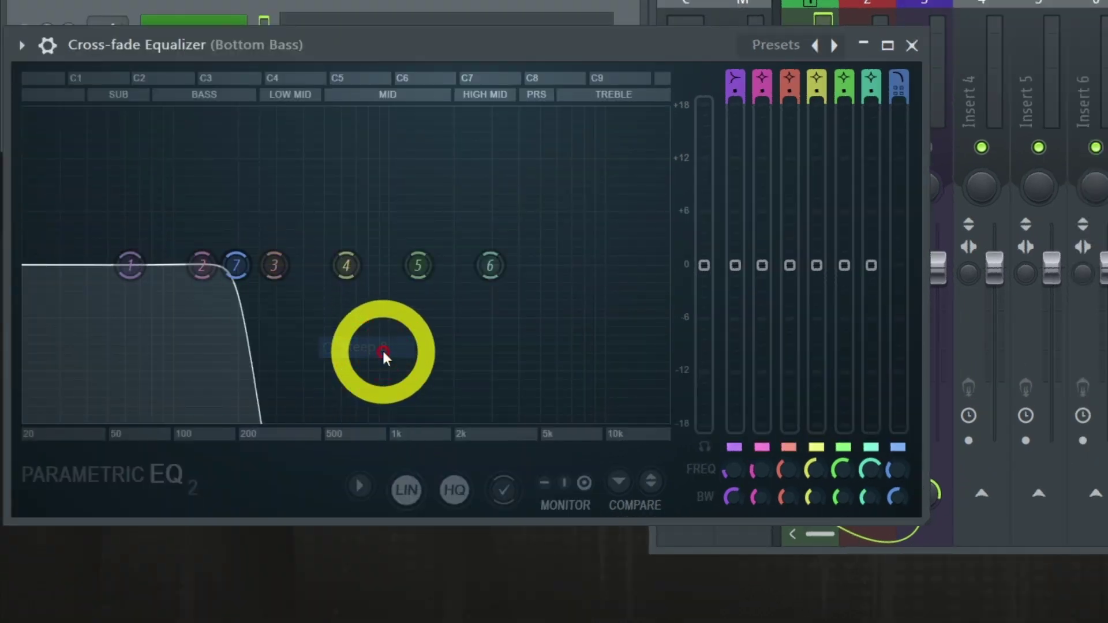
- Try lower cutoff frequencies on band 7 of the Cross-fade Equalizer, from about 71 Hz to 182 Hz, and audition the bass
right_click(235, 264)
click(231, 262)
drag(238, 269, 140, 266)
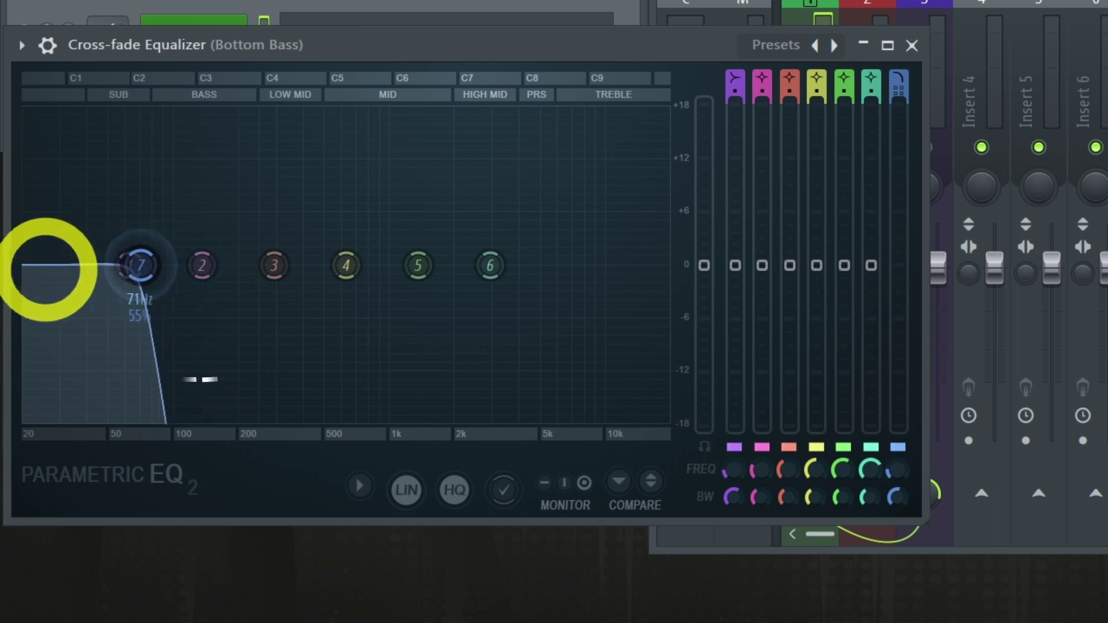
drag(59, 269, 219, 314)
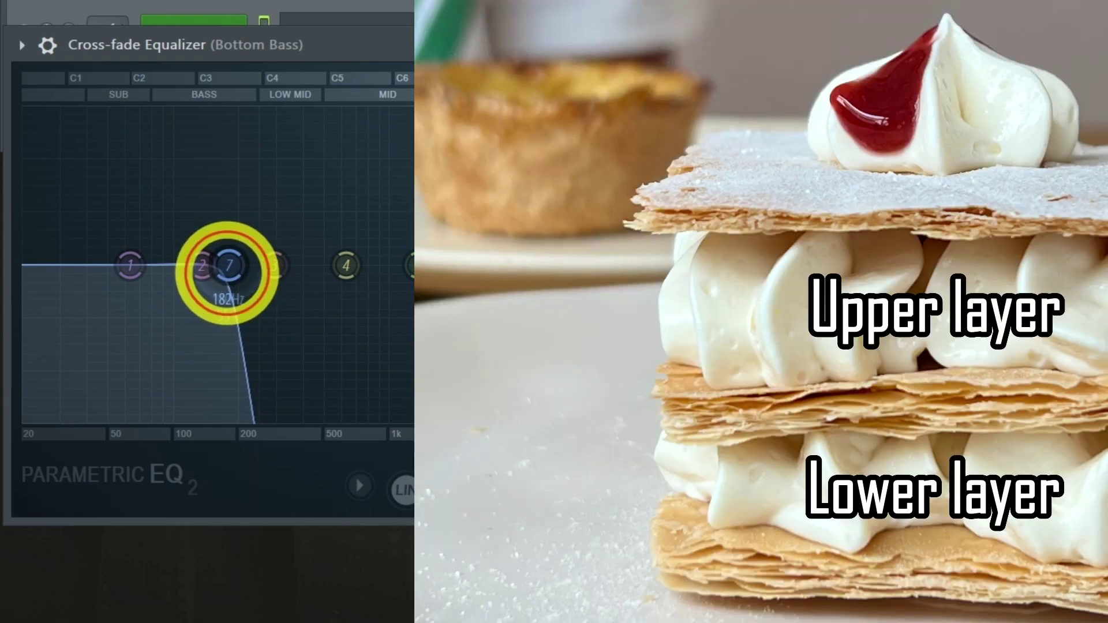
click(174, 254)
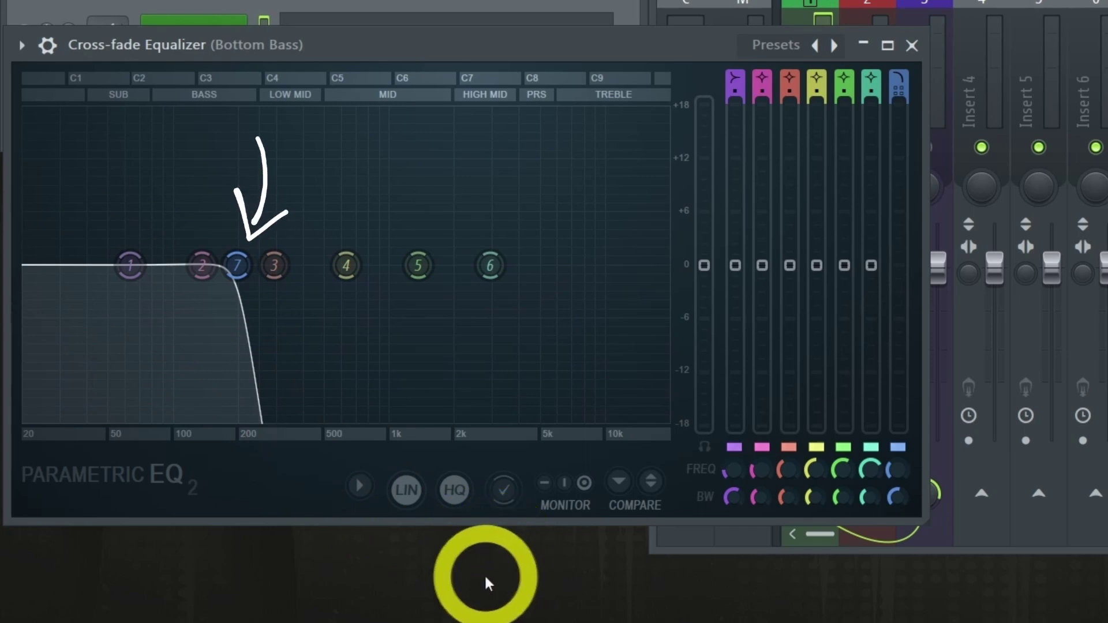
key(space)
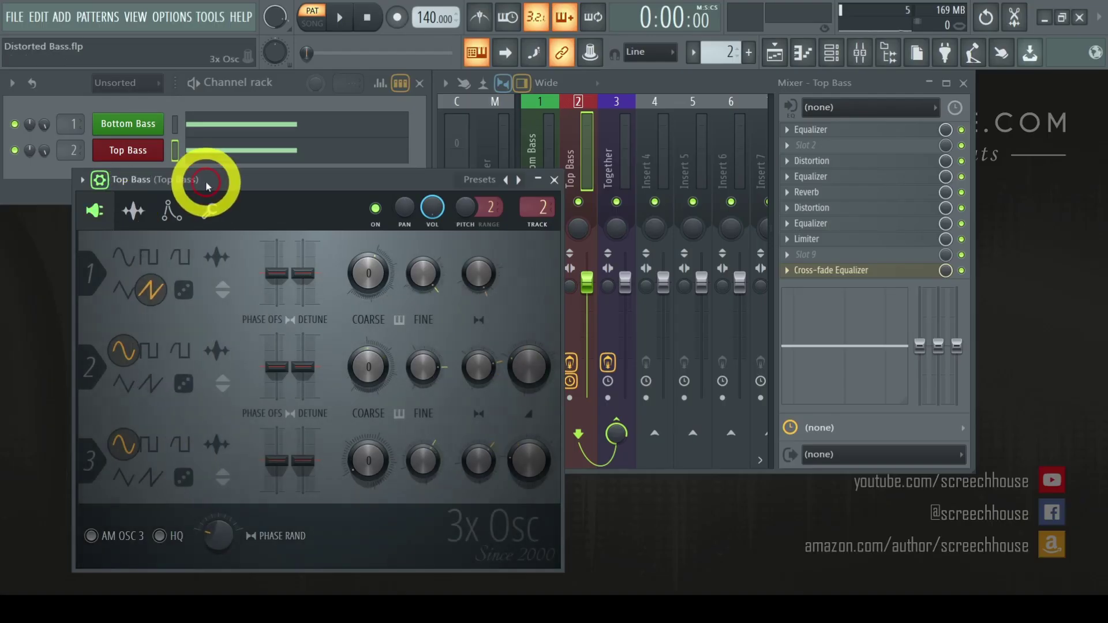
- Reposition the Top Bass 3x Osc window and examine its oscillator settings
drag(210, 178, 405, 148)
click(470, 247)
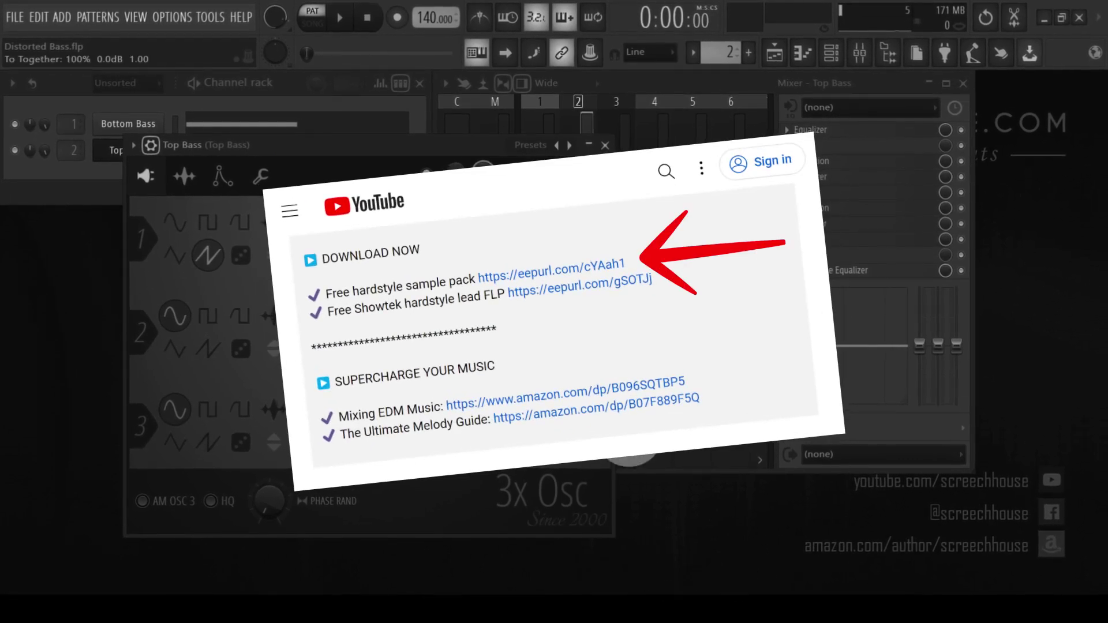
drag(356, 157, 476, 94)
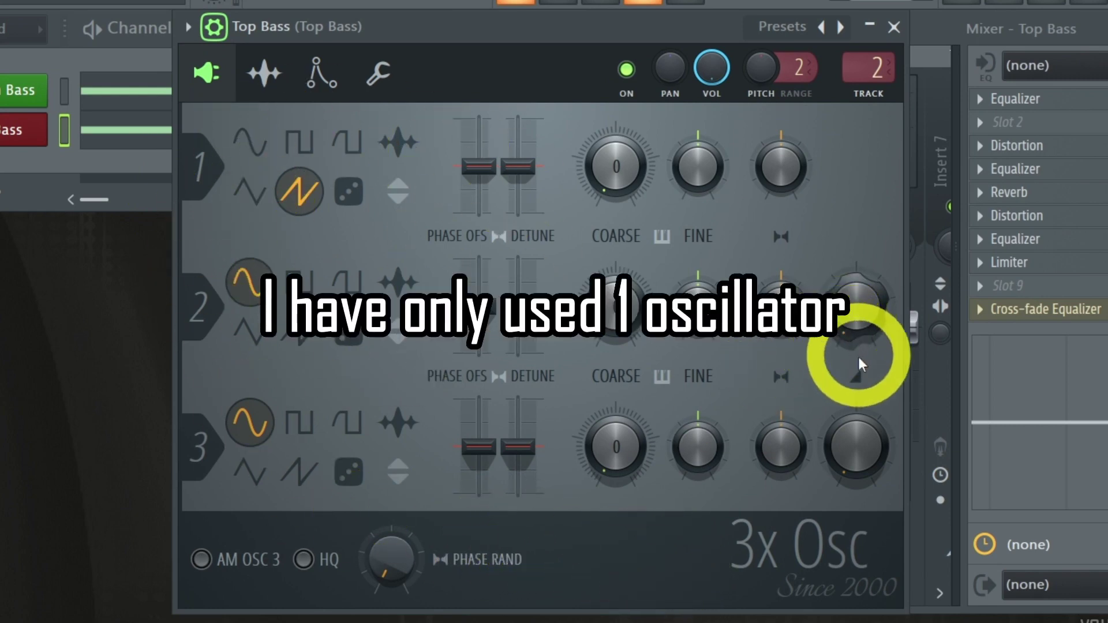
- Review the Top Bass note in the piano roll and move the Top Bass 3x Osc window aside to uncover the mixer
drag(600, 38, 705, 49)
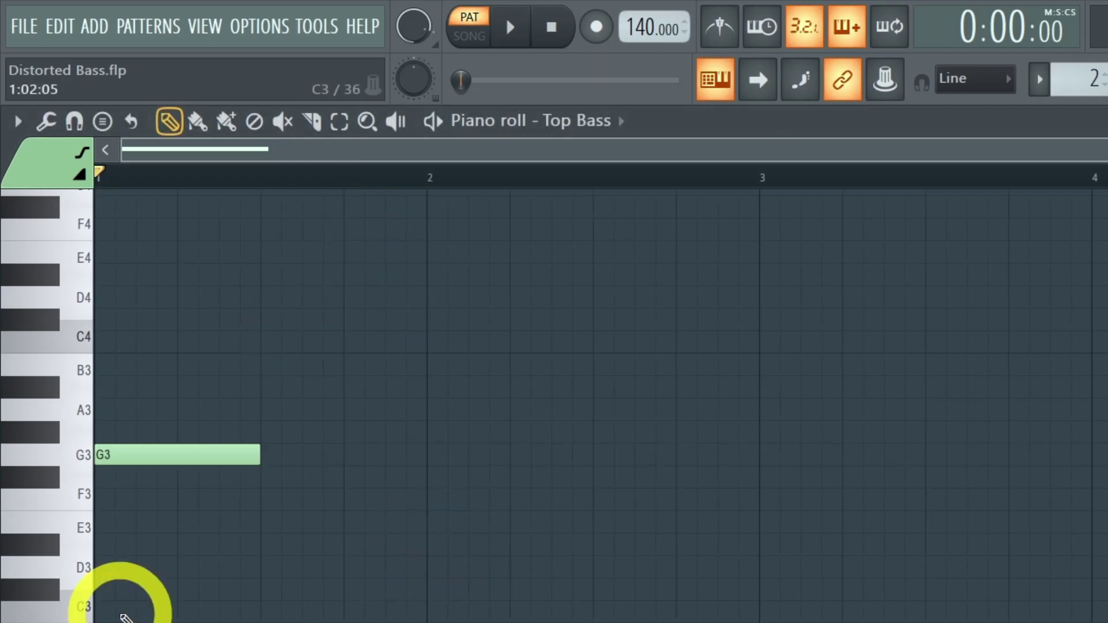
scroll(366, 353, up, 2)
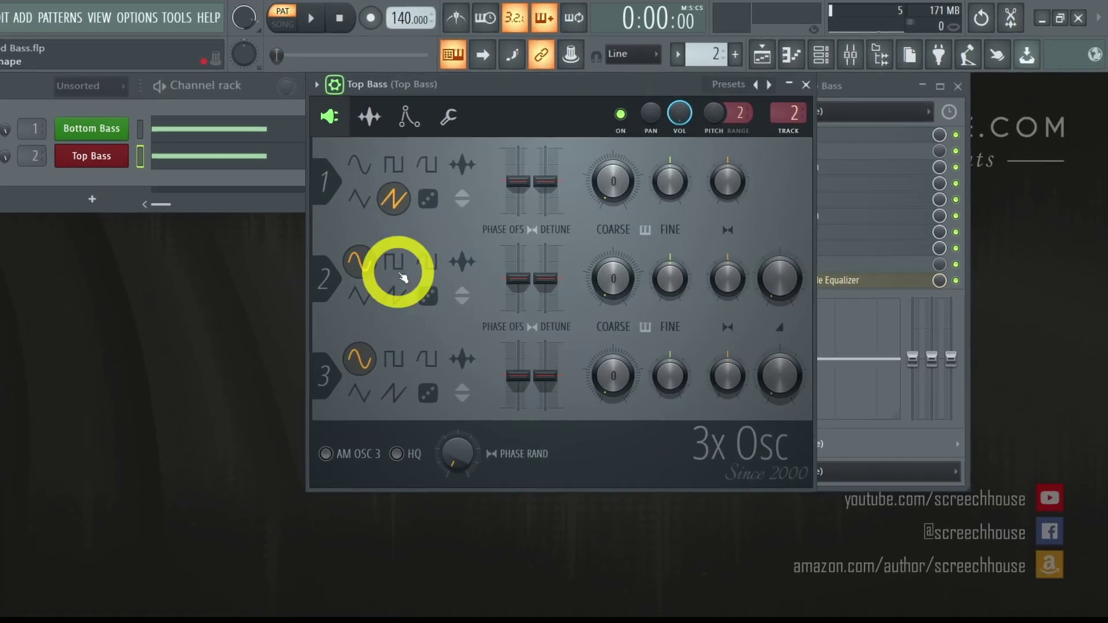
drag(581, 86, 341, 85)
click(633, 96)
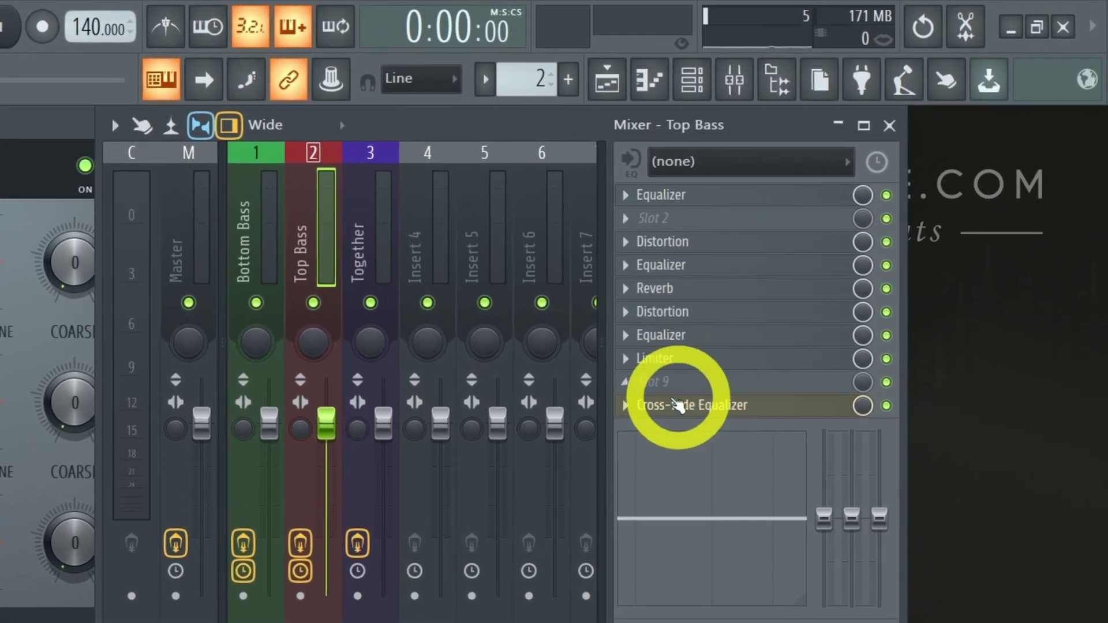
- Open the Cross-fade Equalizers of Top Bass and Bottom Bass and arrange their windows to compare the two filter curves
click(737, 404)
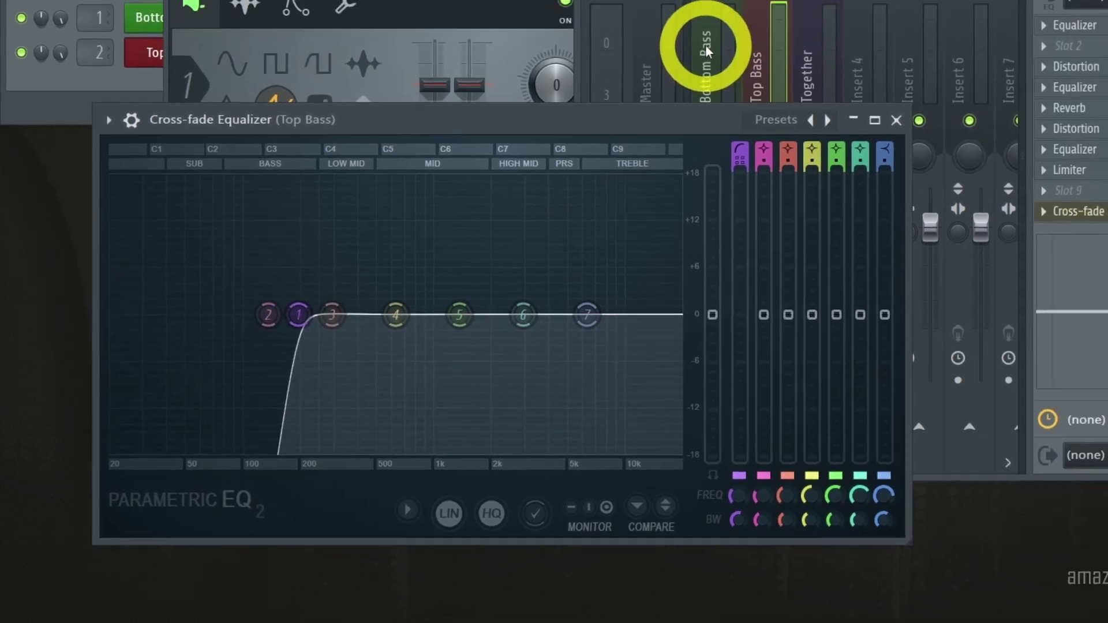
click(797, 23)
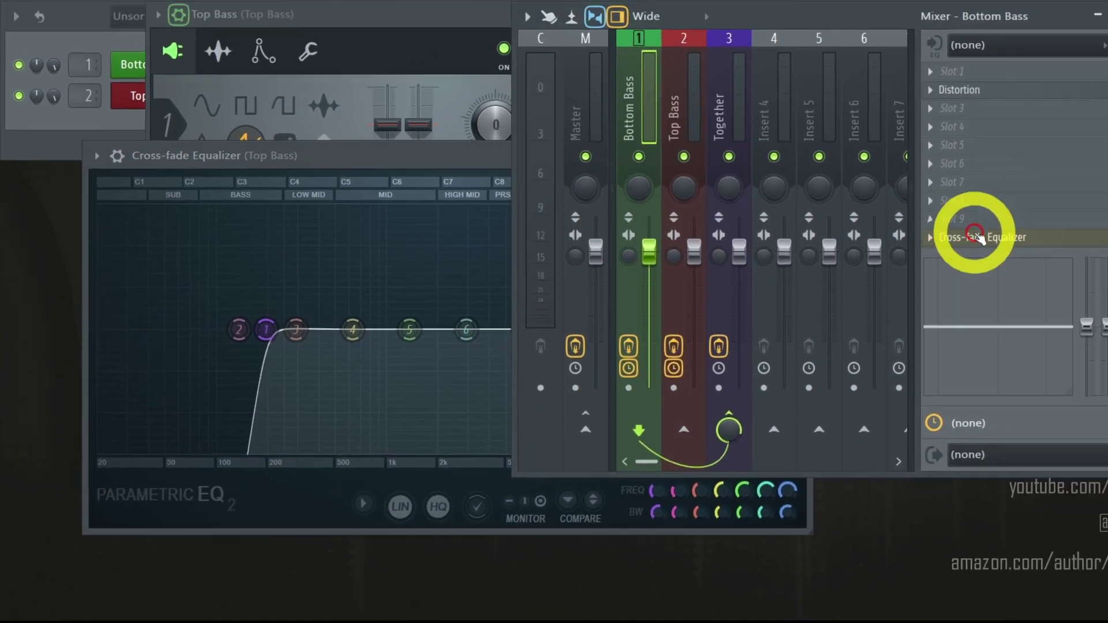
click(978, 237)
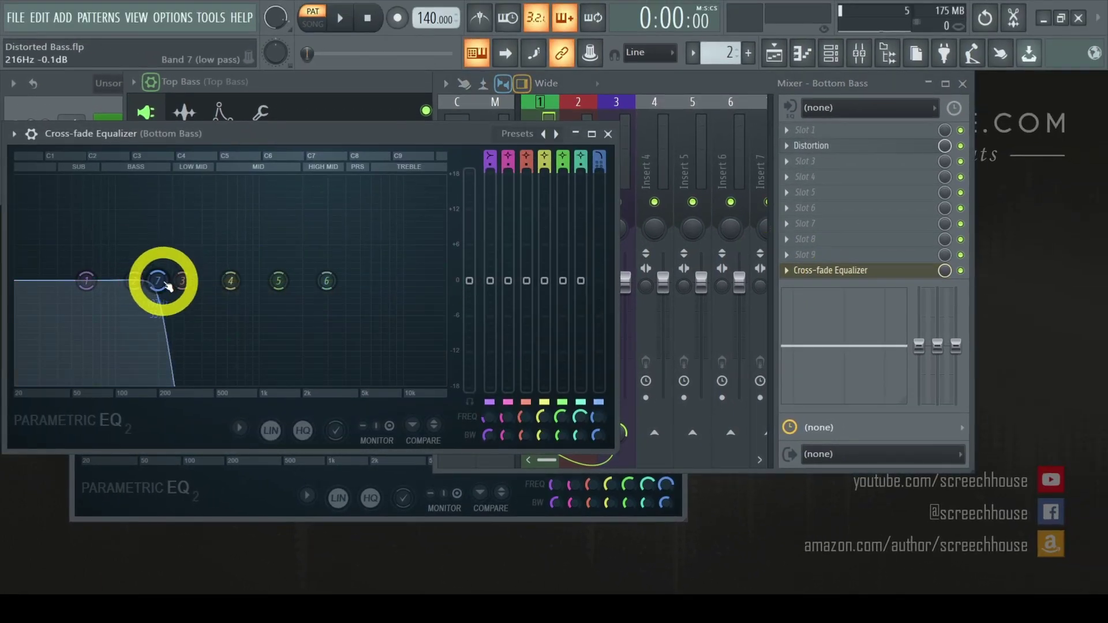
click(258, 518)
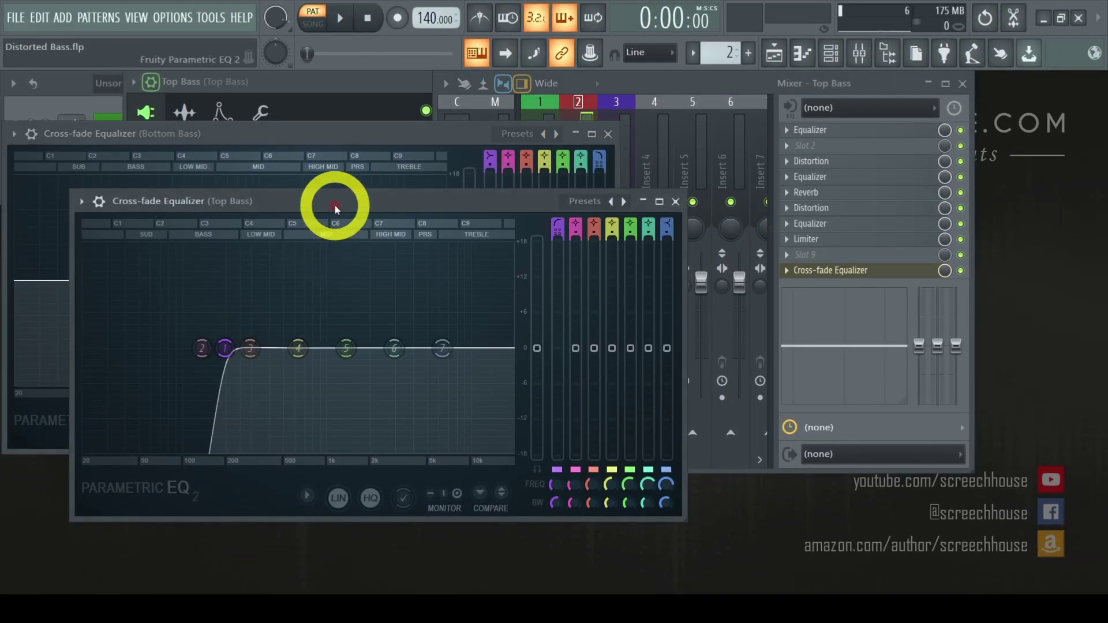
drag(337, 209, 531, 146)
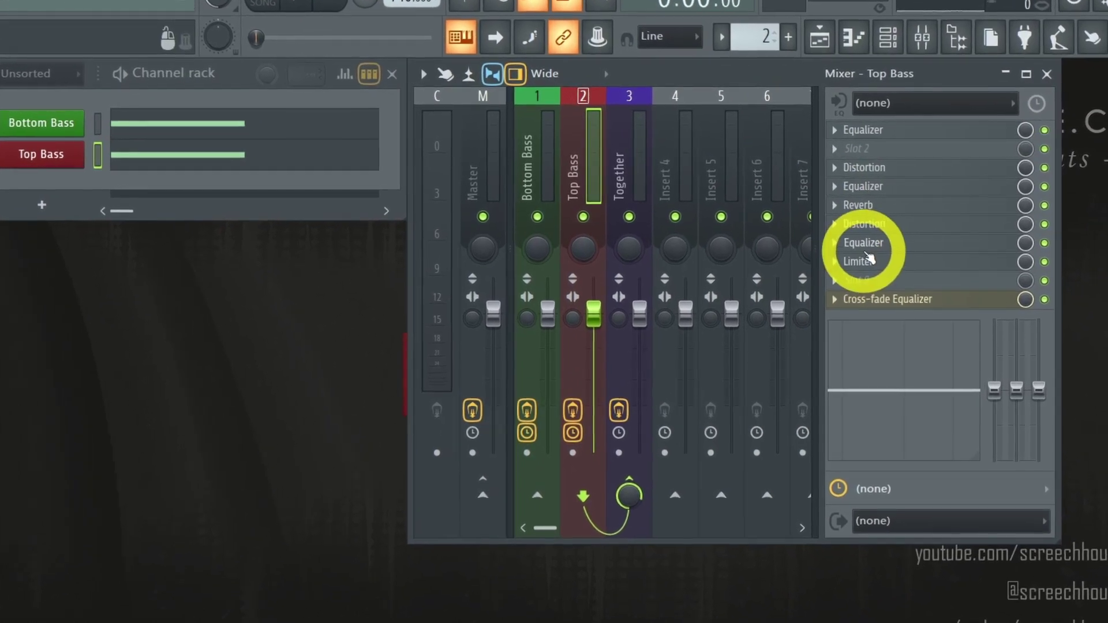
- Steepen the Wave Shaper curve slightly in the first Distortion on the Top Bass mixer track and close the effect
click(881, 169)
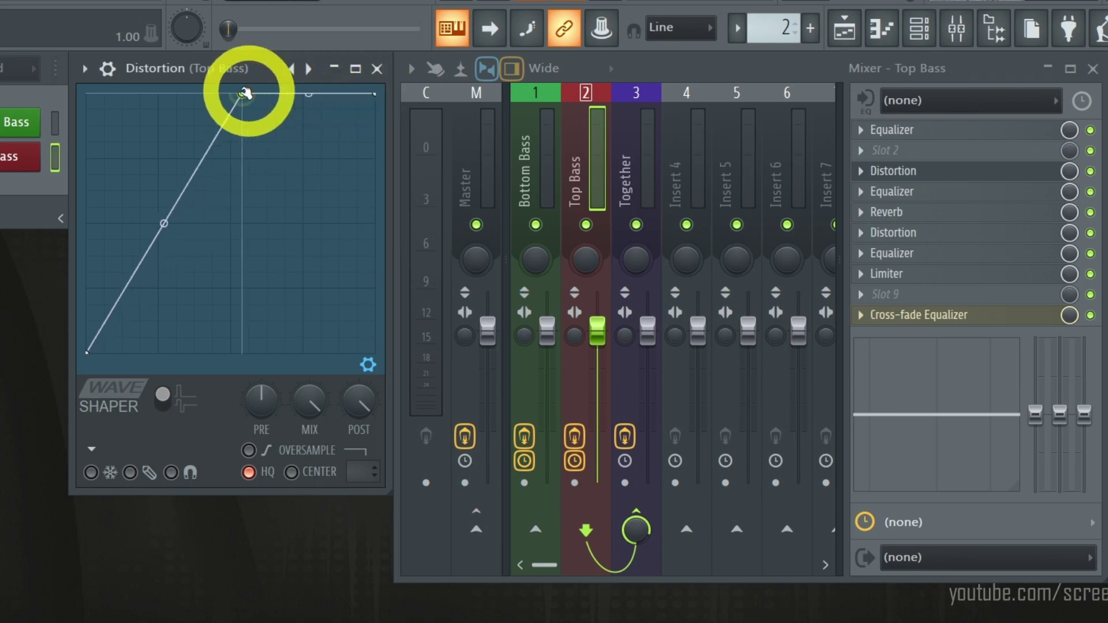
drag(234, 93, 232, 93)
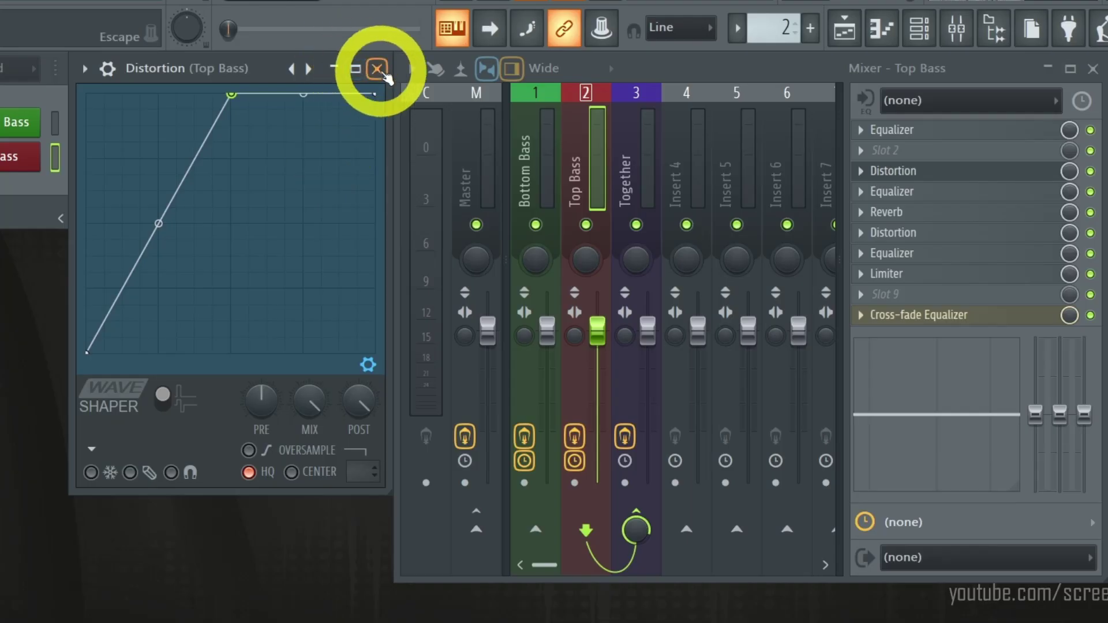
click(378, 70)
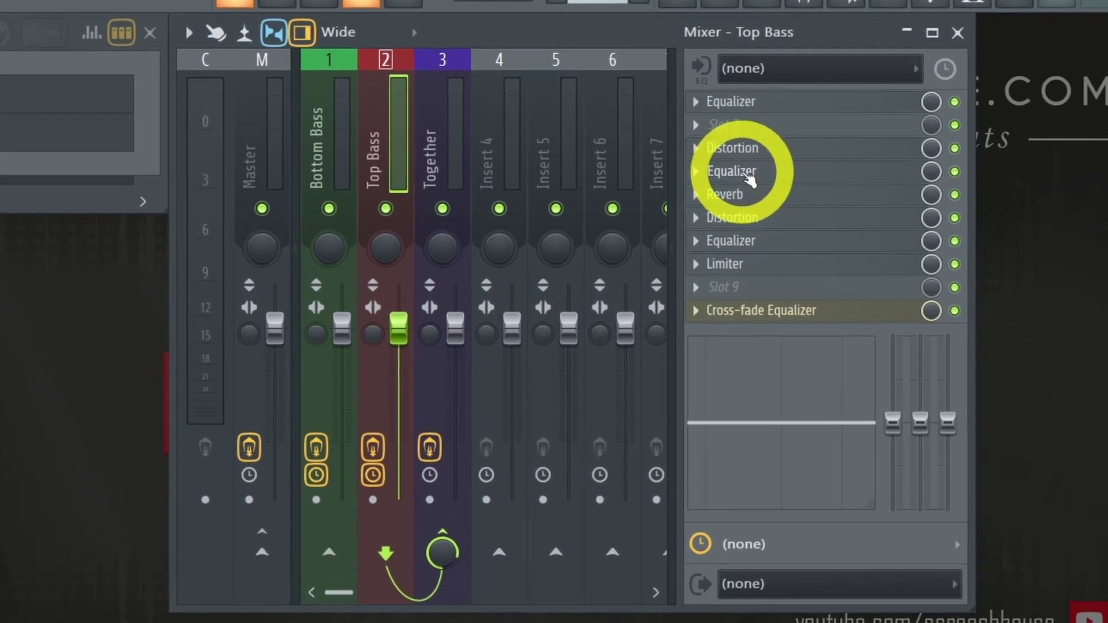
- Inspect the Equalizer after the first Distortion and the Reverb on the Top Bass track, closing each one
click(749, 180)
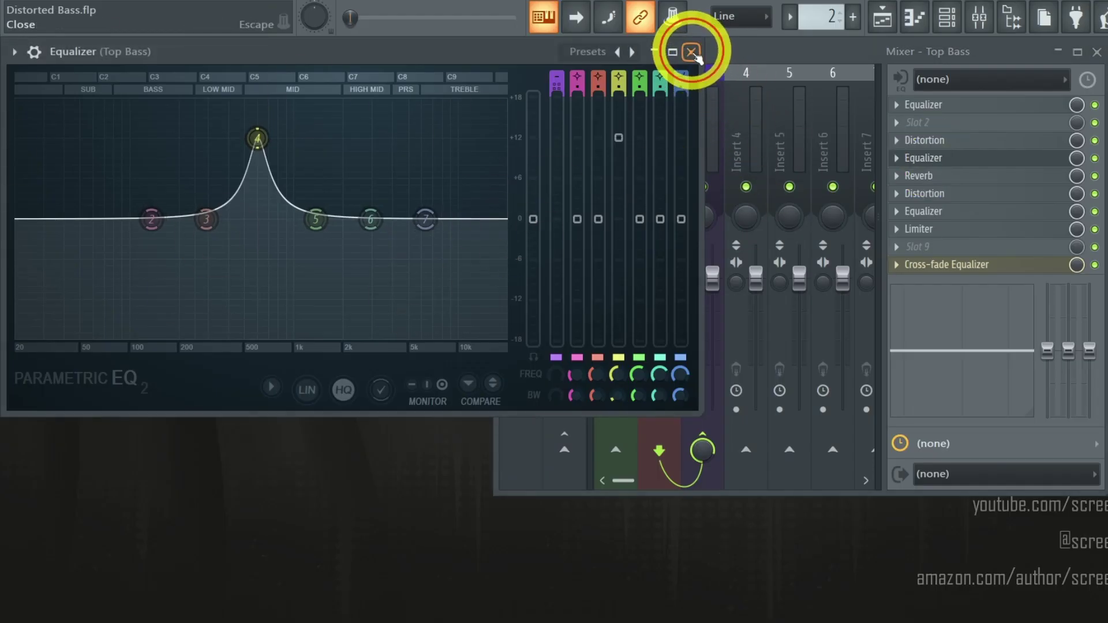
click(691, 52)
click(937, 177)
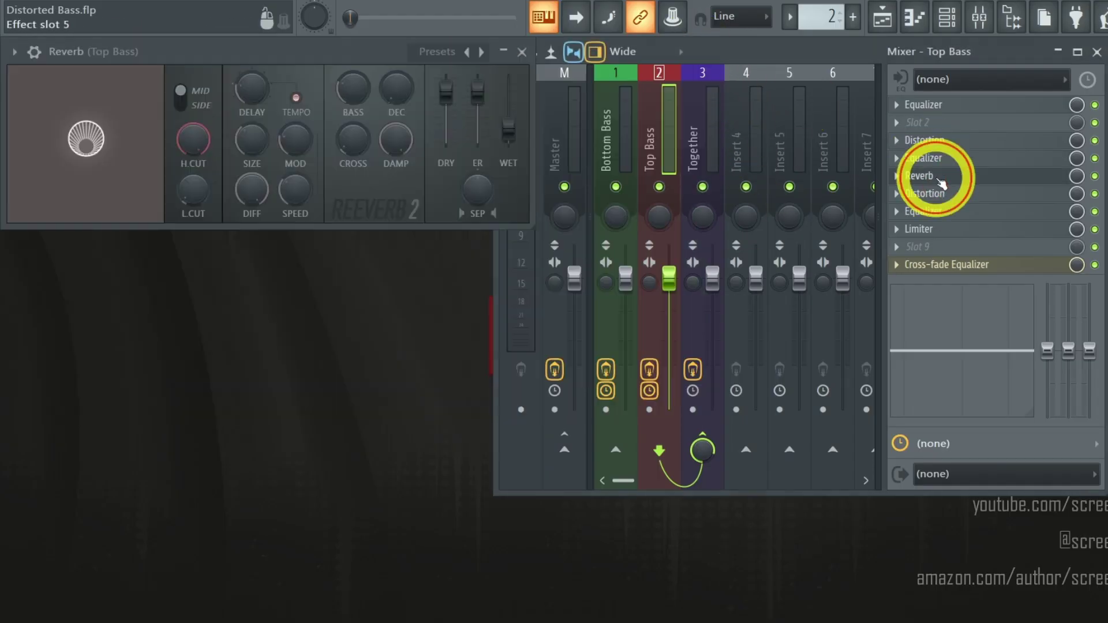
click(522, 52)
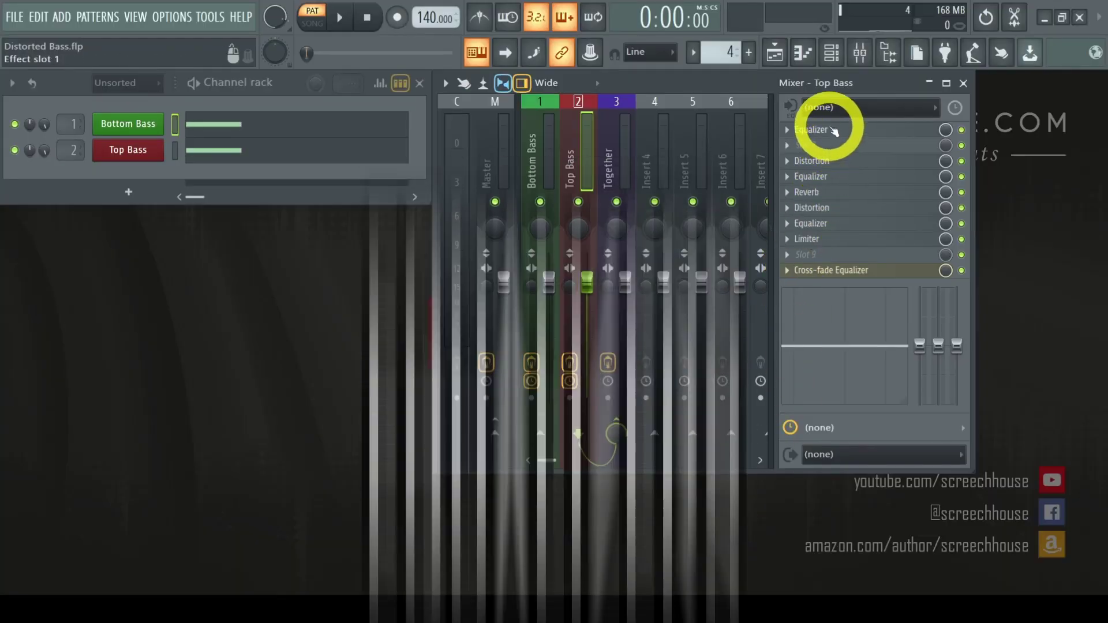
- Play the pattern and watch the first Top Bass Equalizer shape the incoming signal
click(815, 122)
key(space)
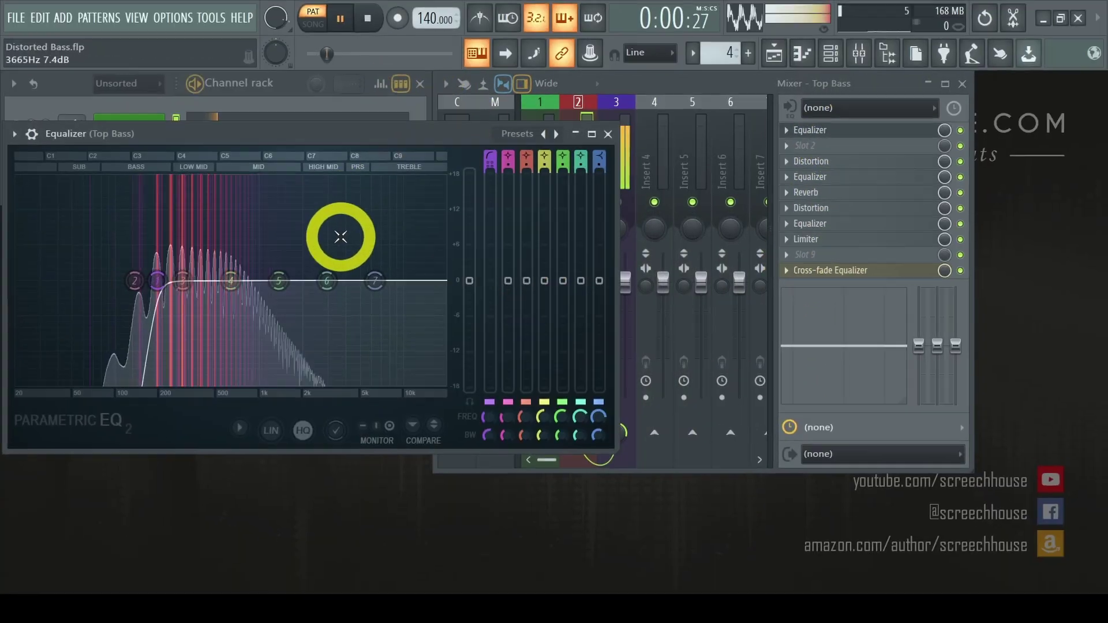
click(608, 133)
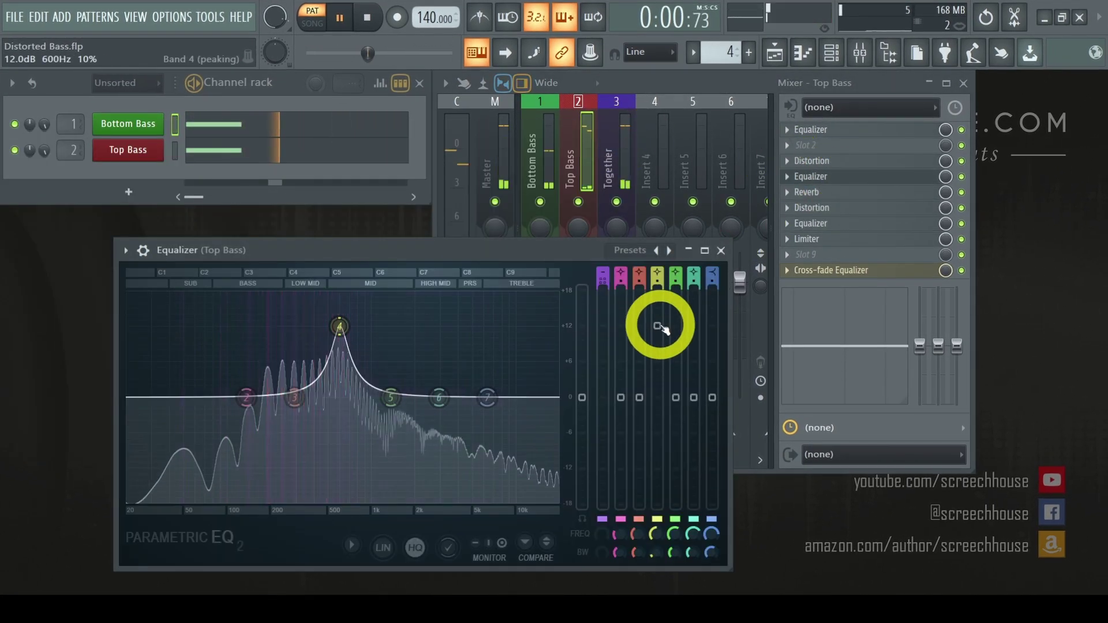
- Set band 4 of the second Top Bass Equalizer to 14 dB at 933 Hz and boost the third Equalizer's band 7 high shelf
drag(660, 326, 667, 300)
drag(657, 534, 677, 469)
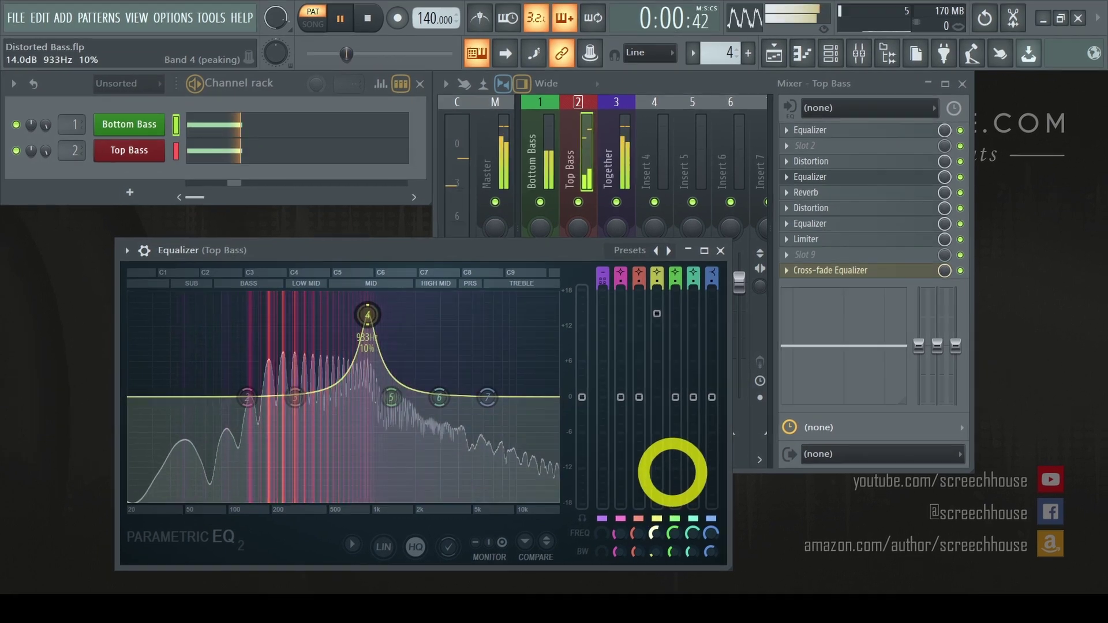
drag(620, 560, 639, 526)
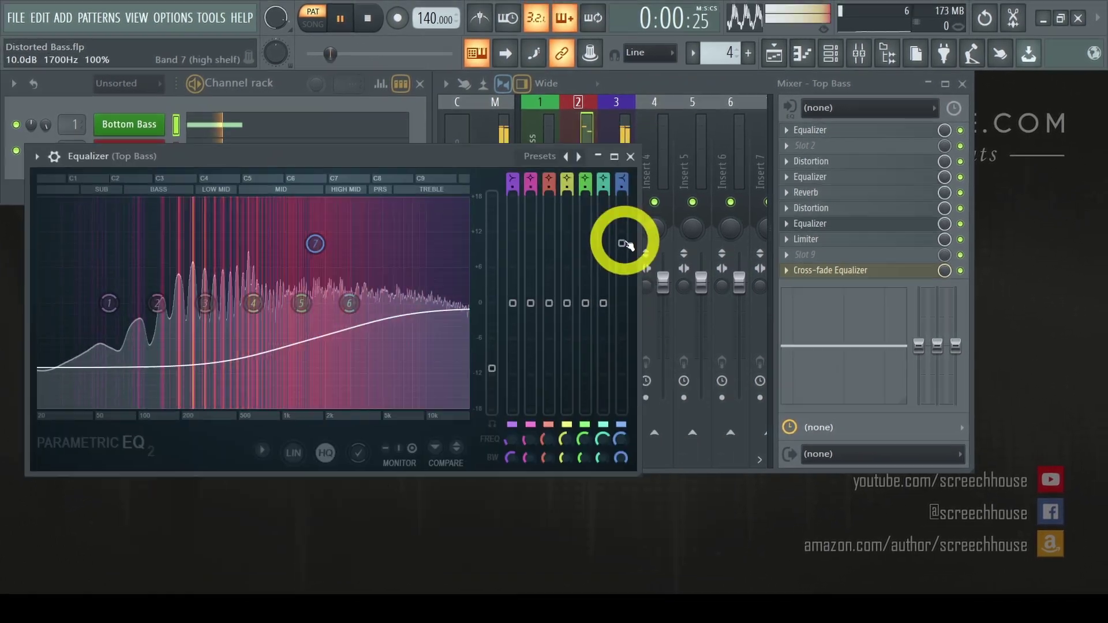
drag(627, 245, 631, 198)
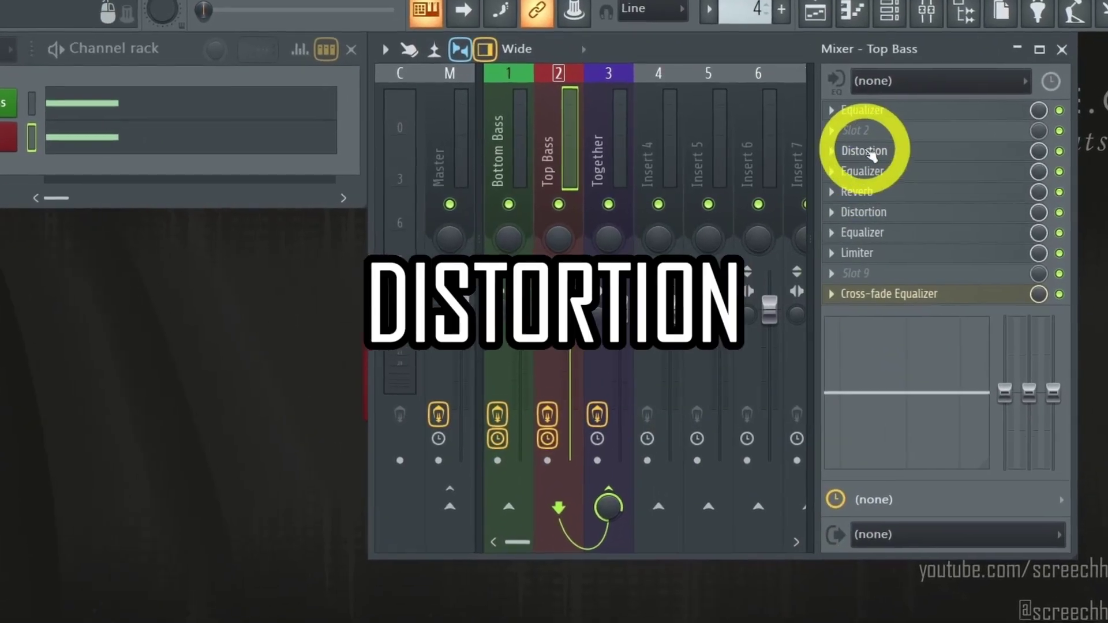
- Vary the Wave Shaper curve in the first Top Bass Distortion and lower the mix of the second Distortion
click(848, 154)
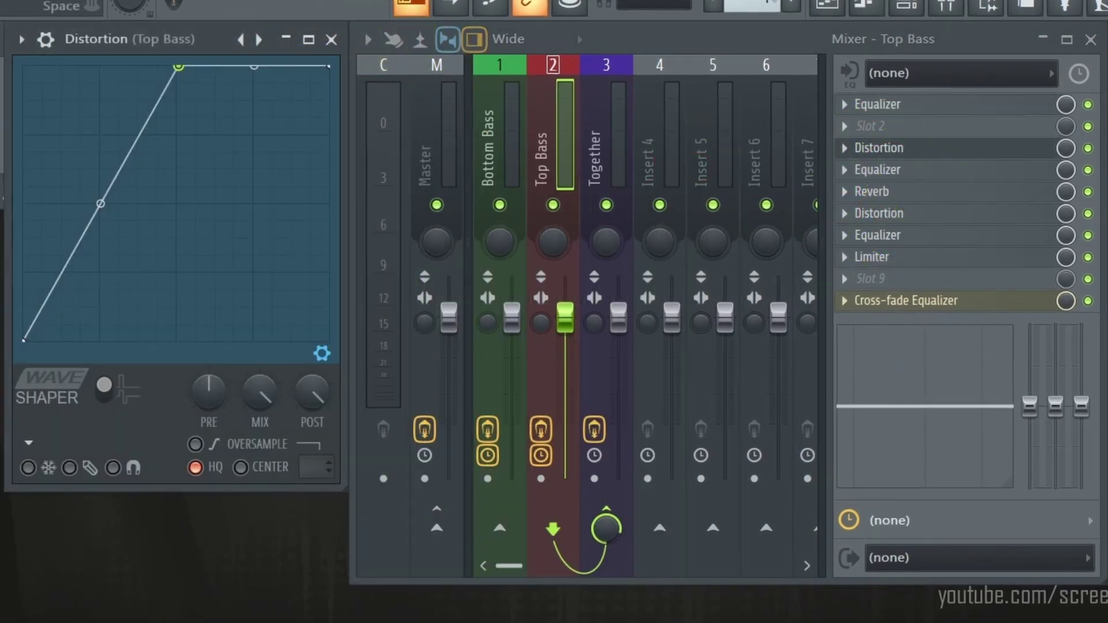
drag(178, 67, 334, 57)
drag(24, 40, 184, 51)
click(127, 249)
drag(123, 247, 46, 69)
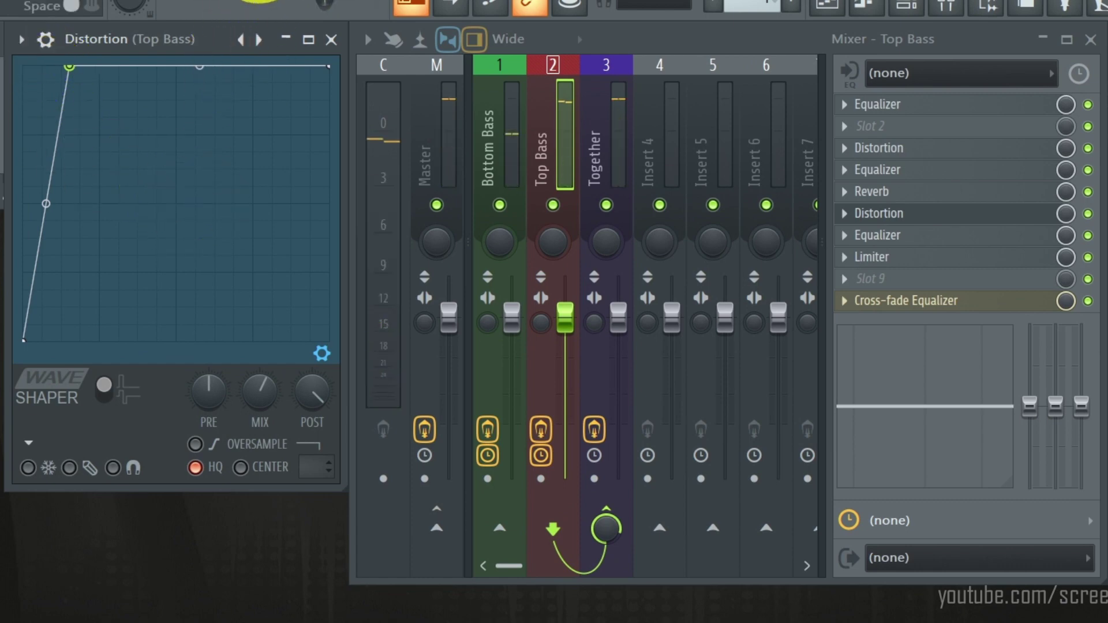
drag(260, 390, 258, 430)
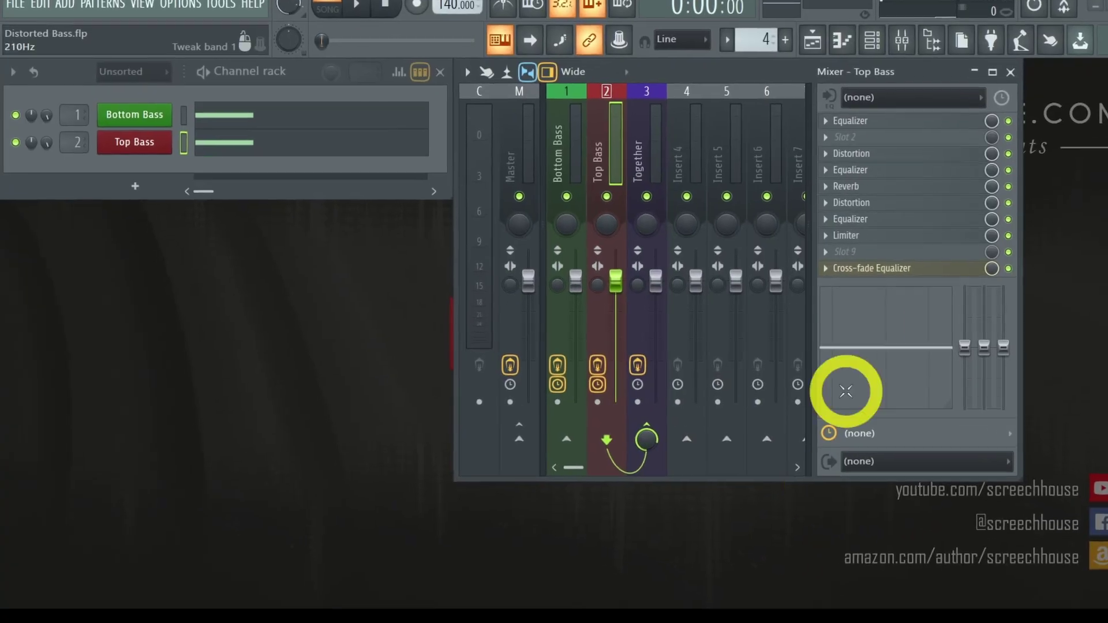
- Open the Top Bass Reverb during playback, raise its wet level to maximum and bring it back down to a low level
click(876, 189)
click(430, 428)
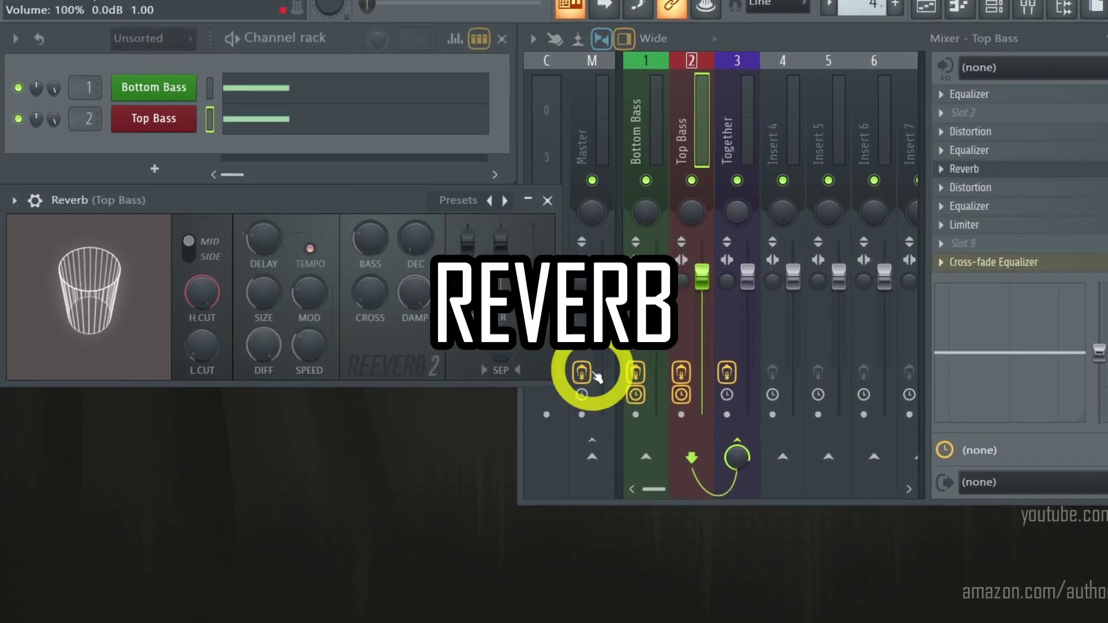
key(space)
drag(534, 283, 548, 84)
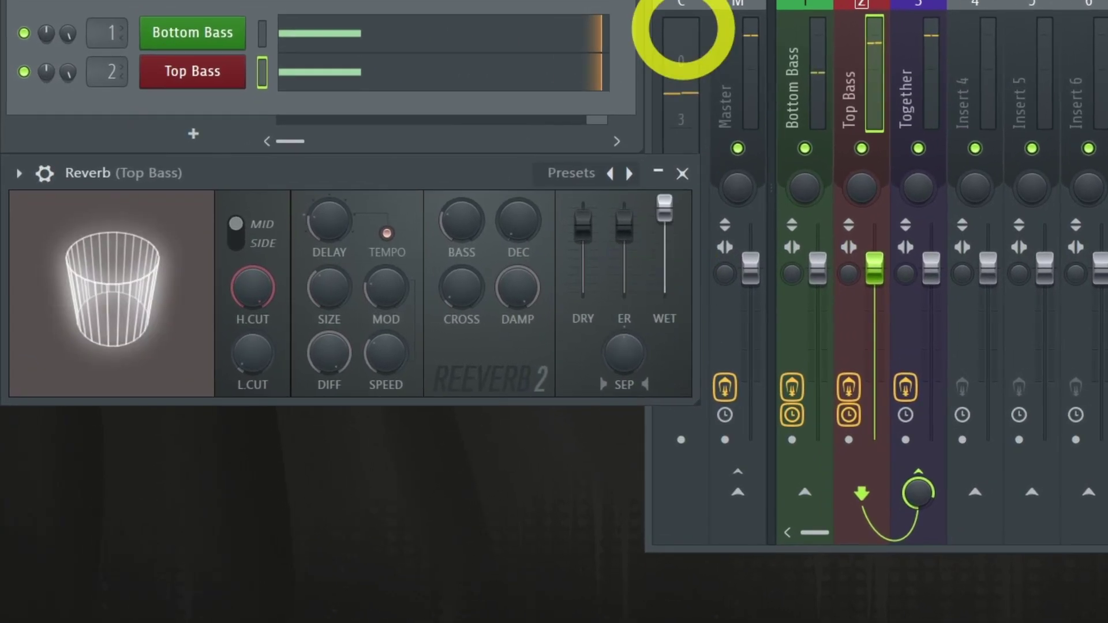
drag(665, 209, 665, 270)
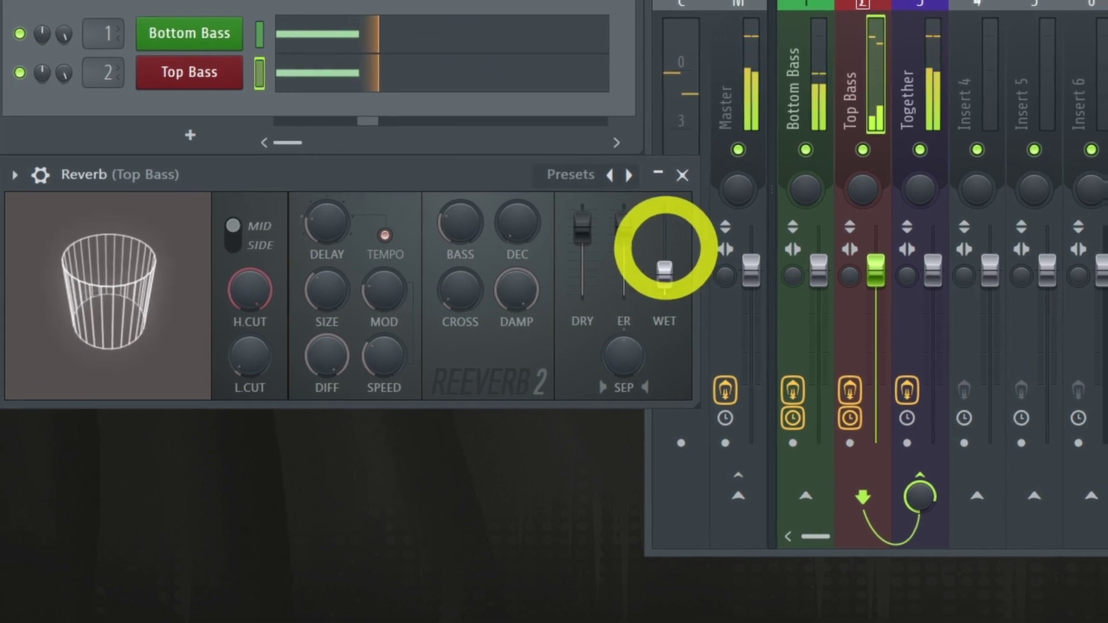
- Audition different decay, diffusion and room size amounts in the Top Bass Reverb
click(533, 245)
drag(528, 226, 510, 233)
click(324, 348)
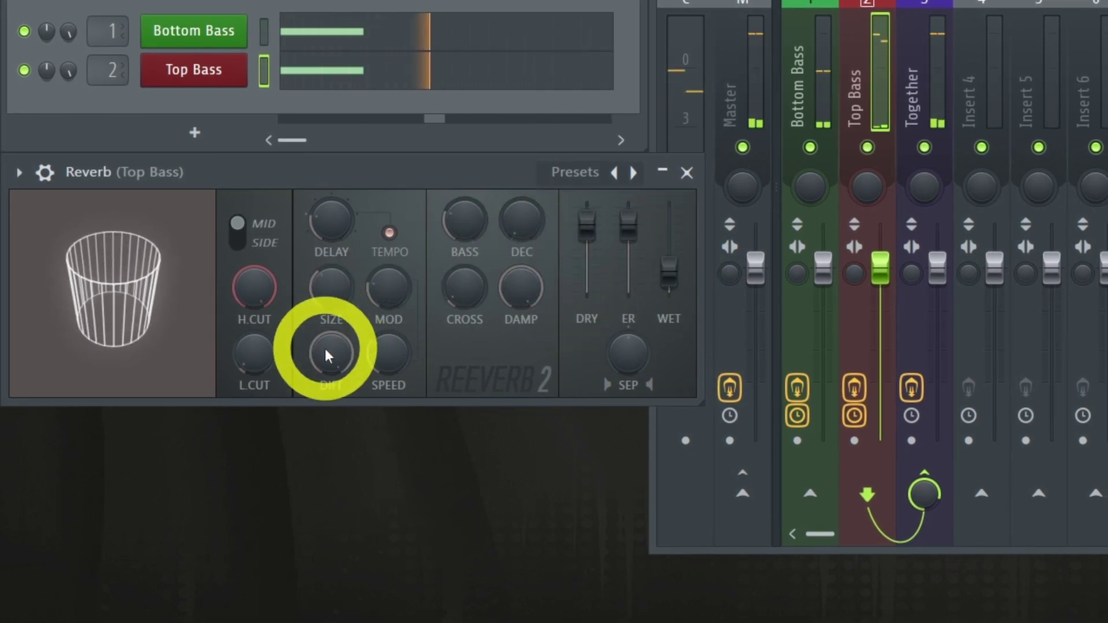
drag(320, 0, 329, 364)
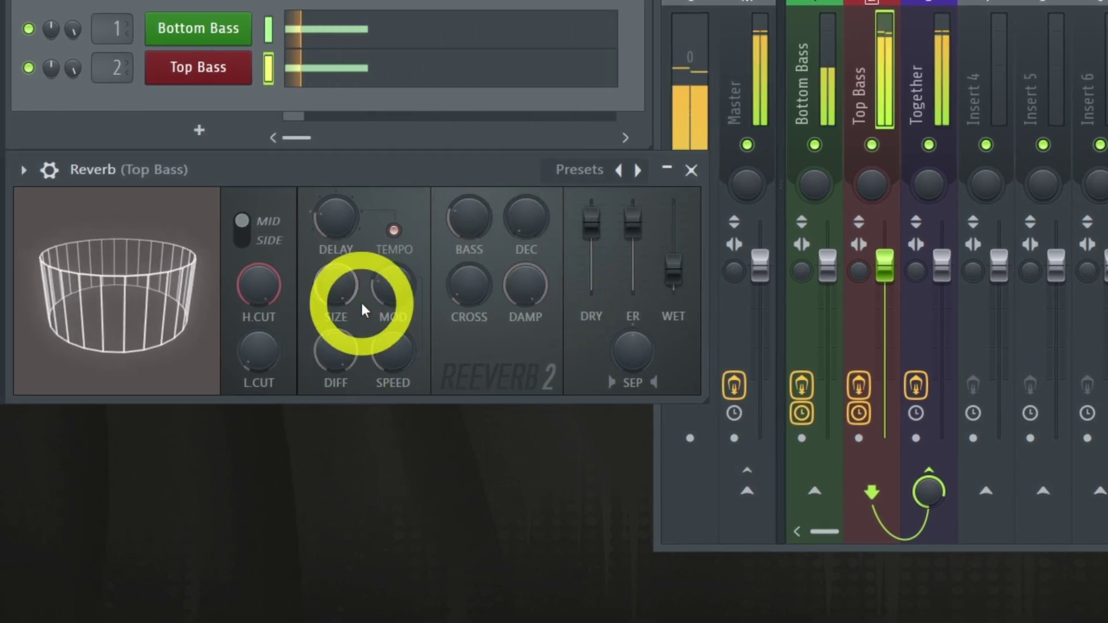
drag(341, 288, 342, 227)
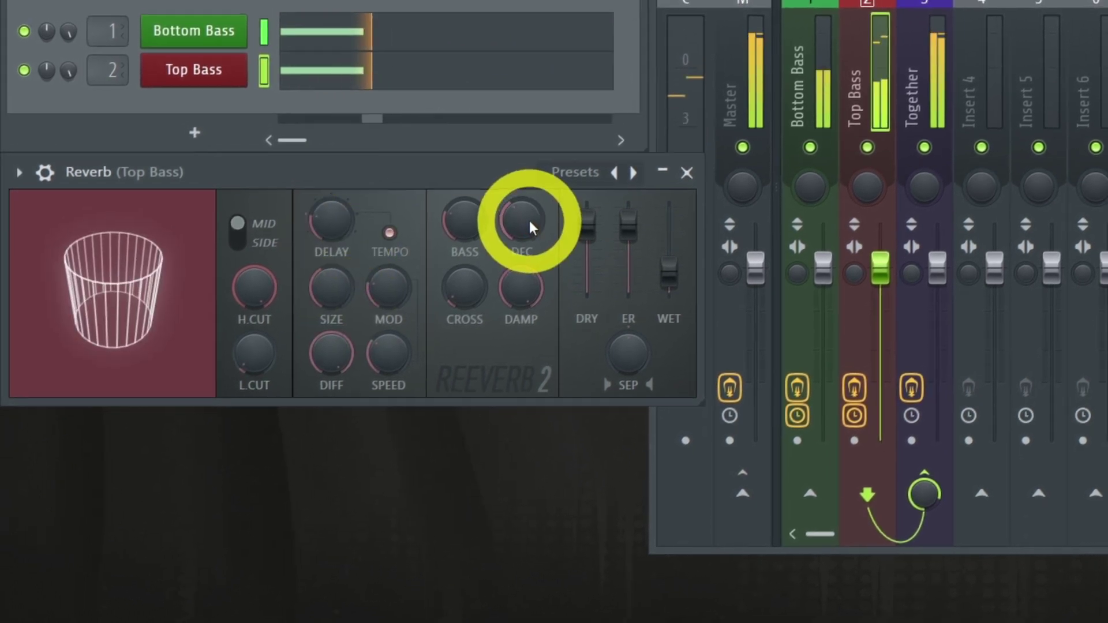
drag(528, 221, 544, 301)
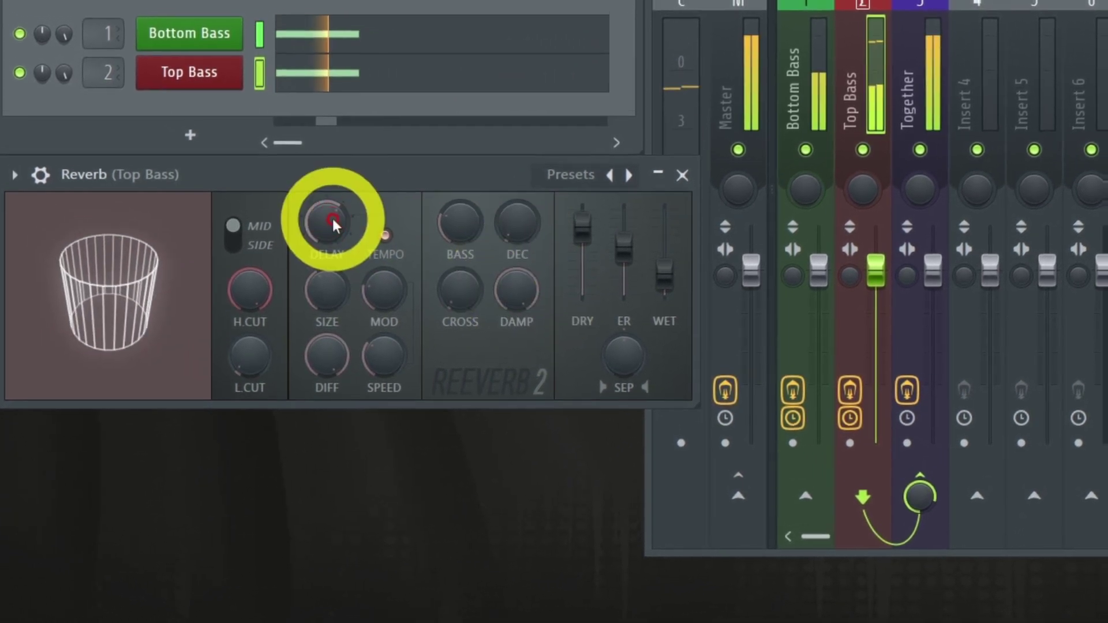
- Adjust the Reverb's delay, decay, low cut and diffusion, and lower its dry level
drag(329, 217, 328, 247)
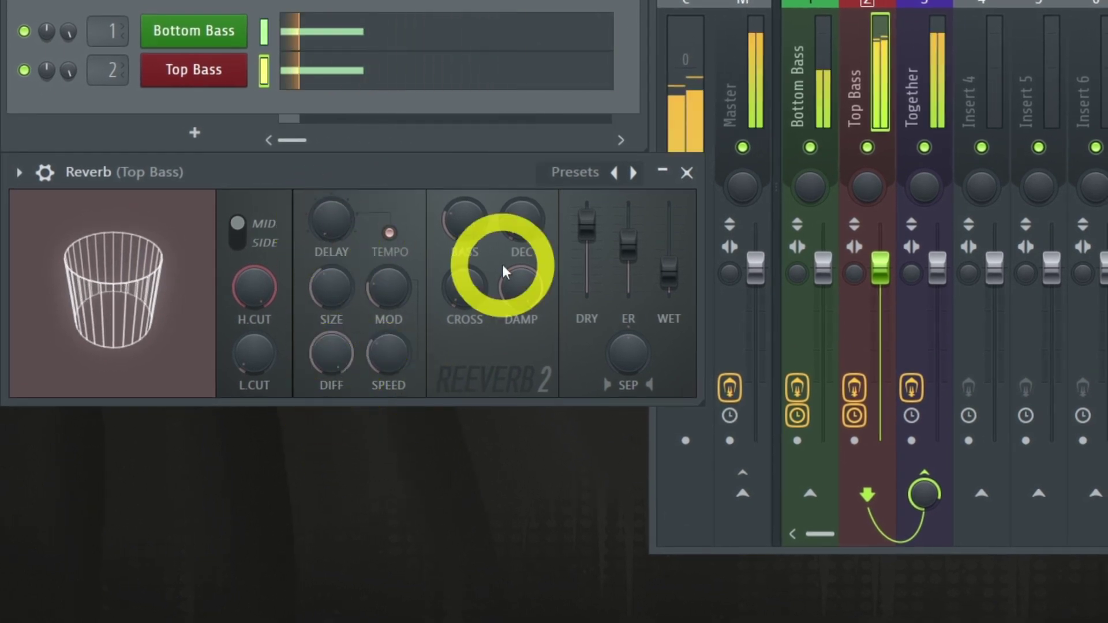
drag(523, 239, 520, 232)
drag(258, 341, 260, 365)
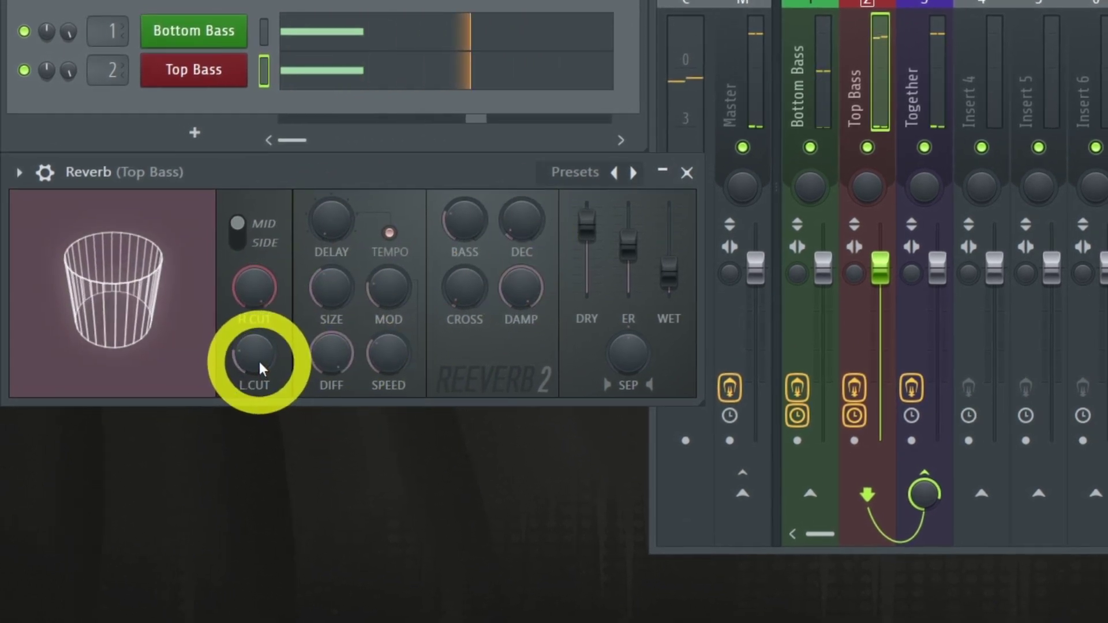
drag(330, 354, 335, 481)
drag(587, 222, 592, 266)
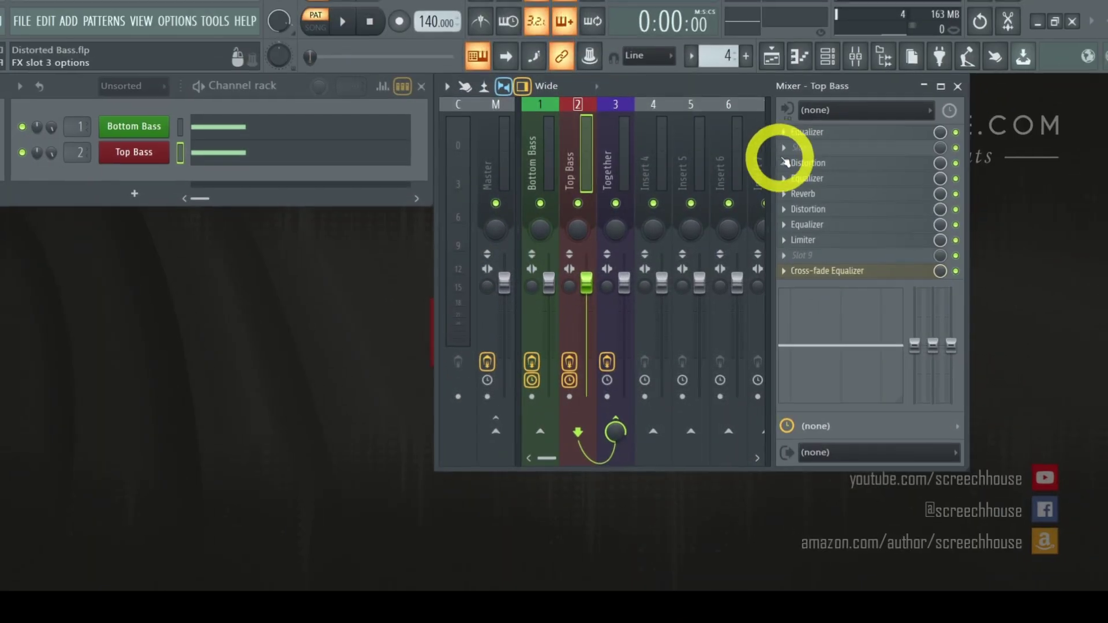
- Load Fruity Flanger into Top Bass slot 2, with depth 0 ms, rate 0.7169 Hz, damp 0.2634, inverted wet off and cross -2.379 dB
click(789, 146)
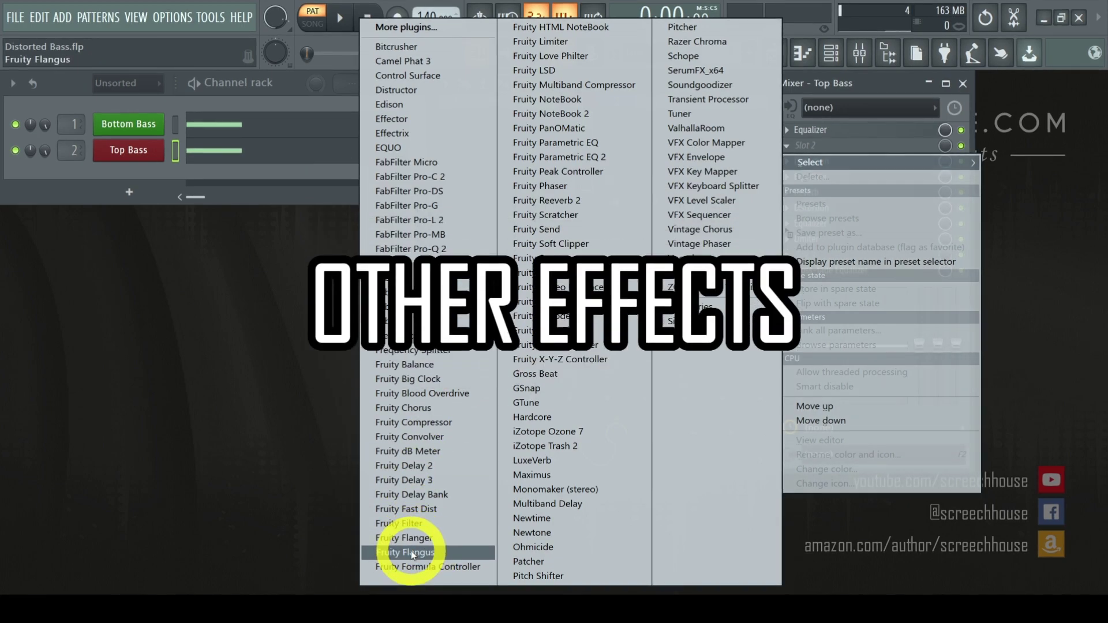
click(419, 538)
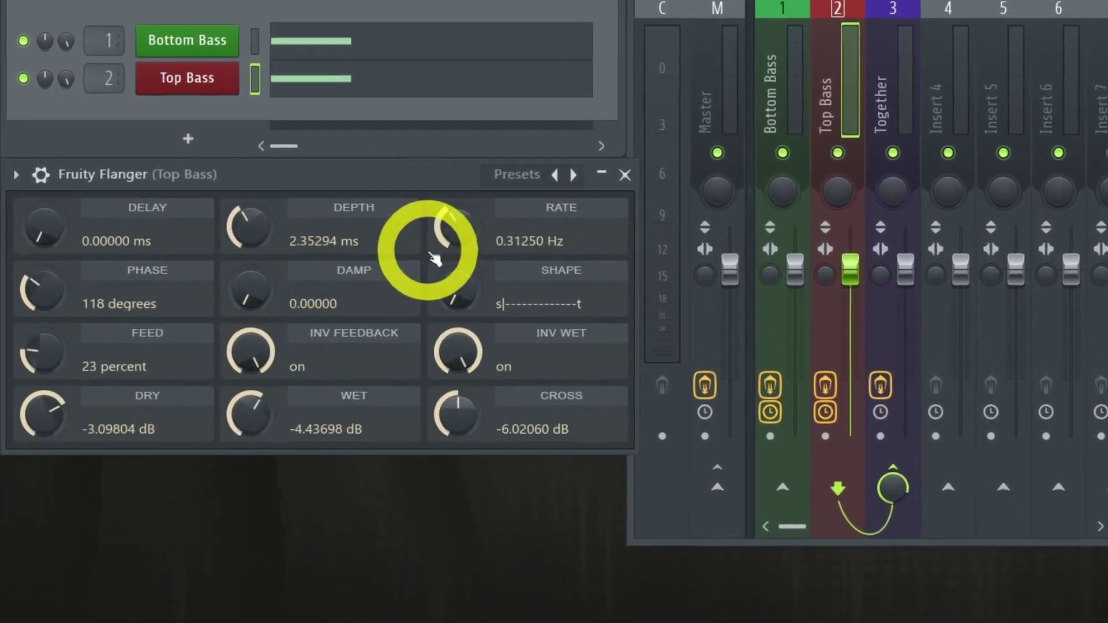
drag(361, 245, 360, 206)
drag(363, 348, 364, 384)
drag(363, 401, 362, 363)
drag(262, 292, 263, 248)
drag(257, 224, 254, 265)
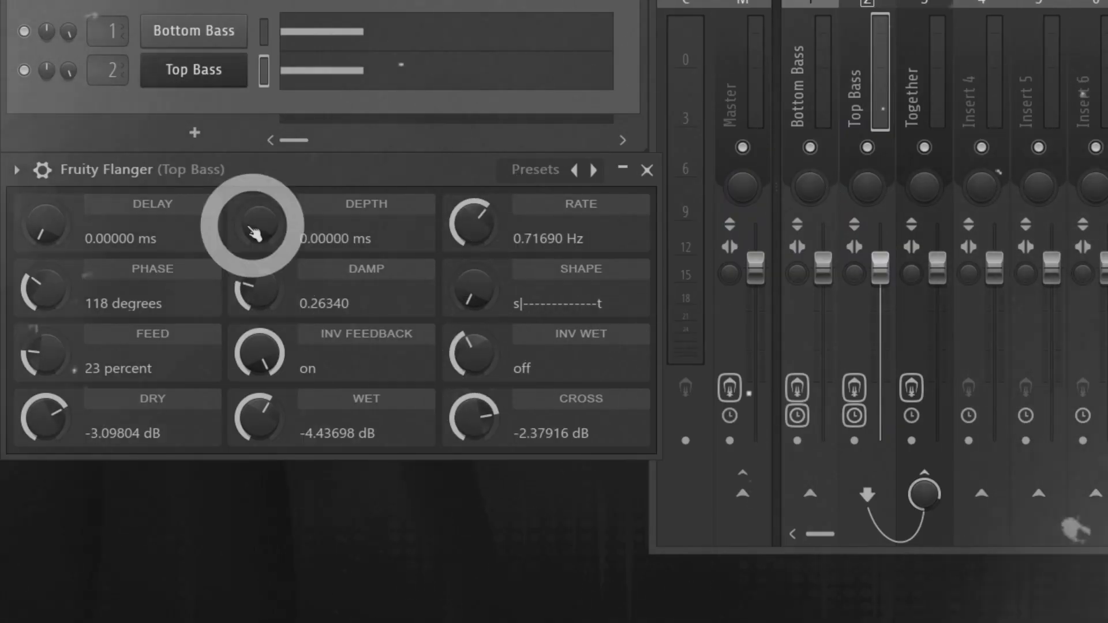
- Audition different delay, phase, damp, inverted feedback, dry and wet amounts in the Top Bass Fruity Flanger
drag(46, 224, 46, 144)
drag(46, 288, 46, 254)
drag(47, 419, 46, 462)
drag(256, 418, 245, 164)
drag(259, 353, 260, 392)
drag(263, 303, 265, 288)
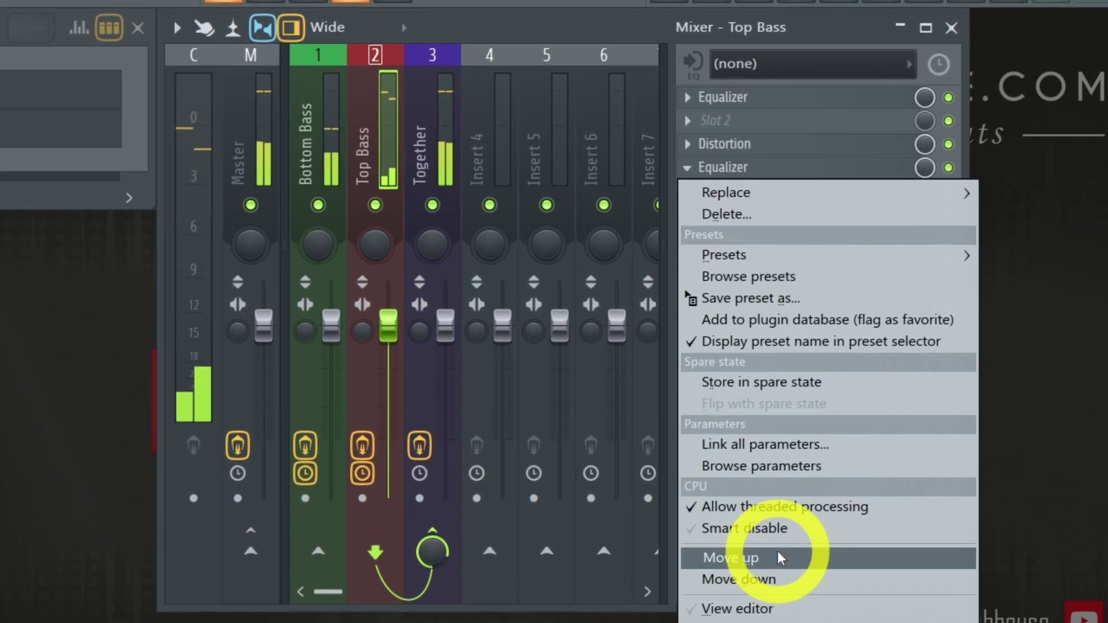
- Try reordering the Top Bass effects by moving the Equalizer up and the second Distortion down, restore the order and open the Limiter
click(777, 552)
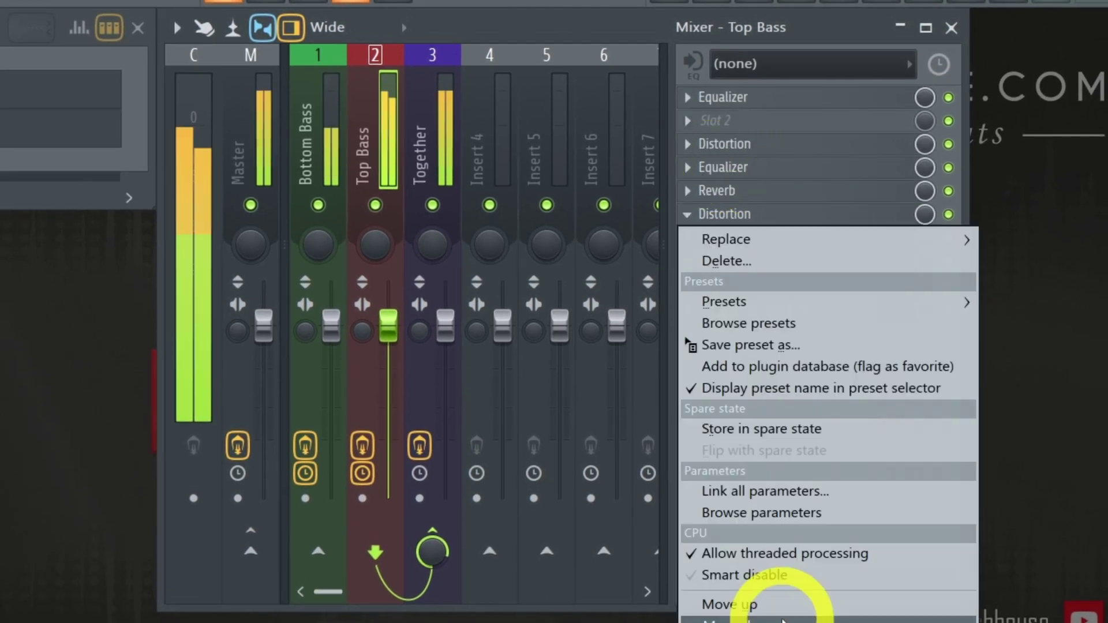
click(785, 619)
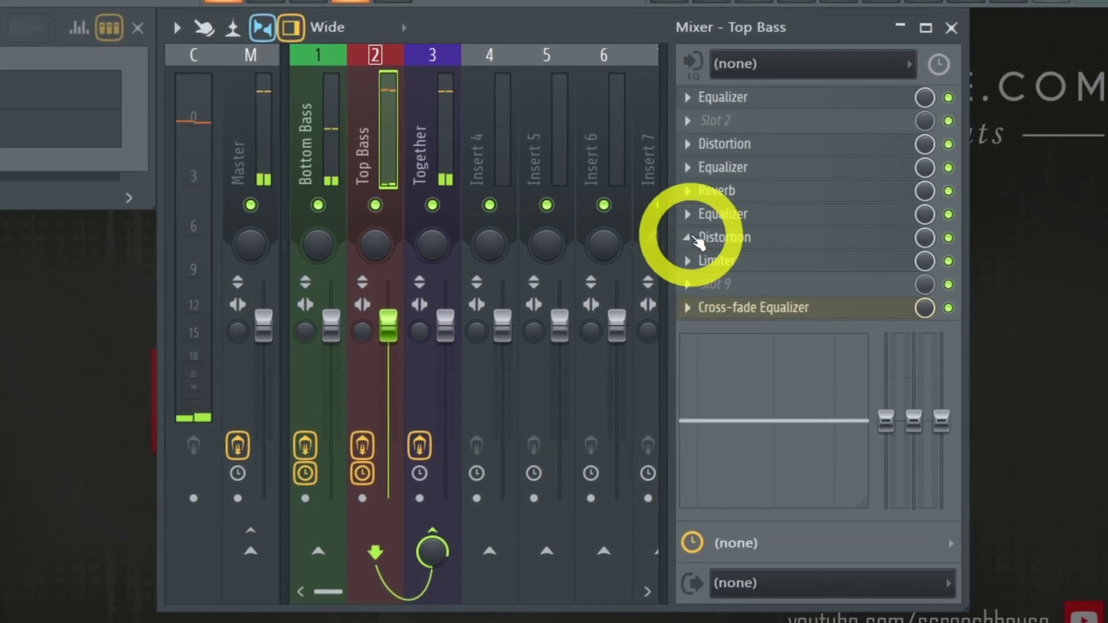
scroll(690, 237, up, 1)
scroll(690, 167, down, 2)
scroll(689, 214, up, 3)
click(693, 170)
click(741, 576)
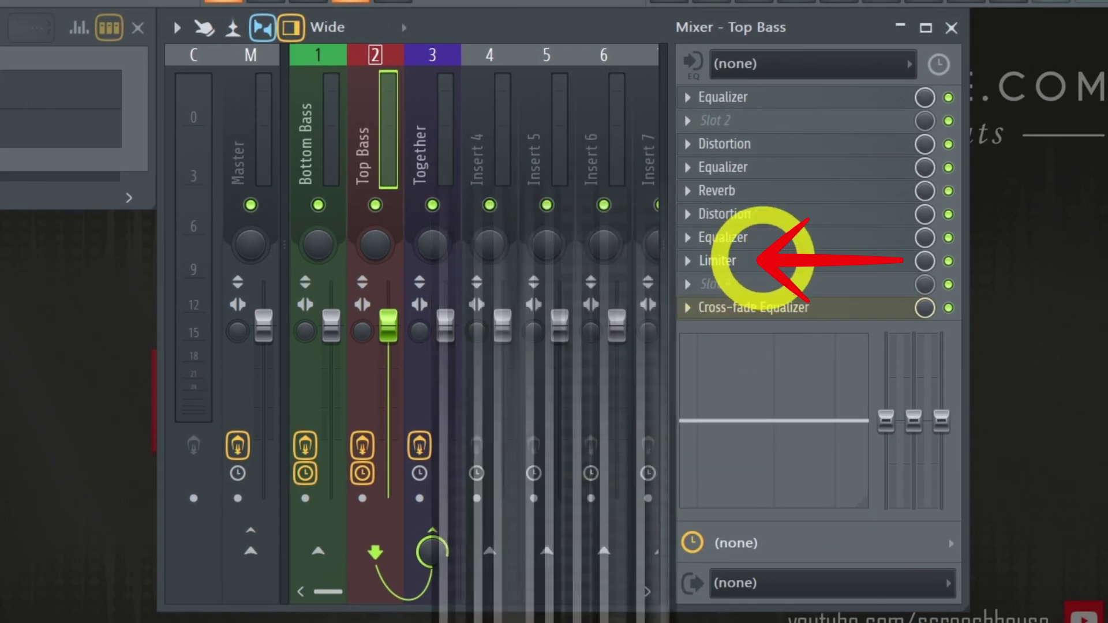
click(750, 261)
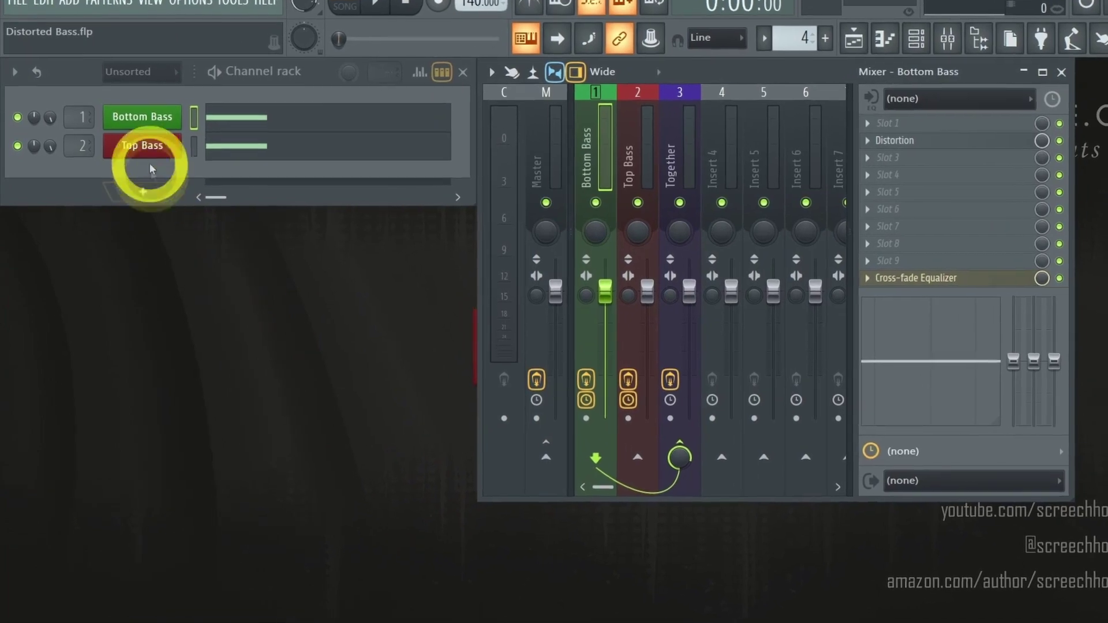
- Audition square and rounded saw waves in Top Bass oscillator 1, return it to saw and vary its detune and fine pitch
click(145, 153)
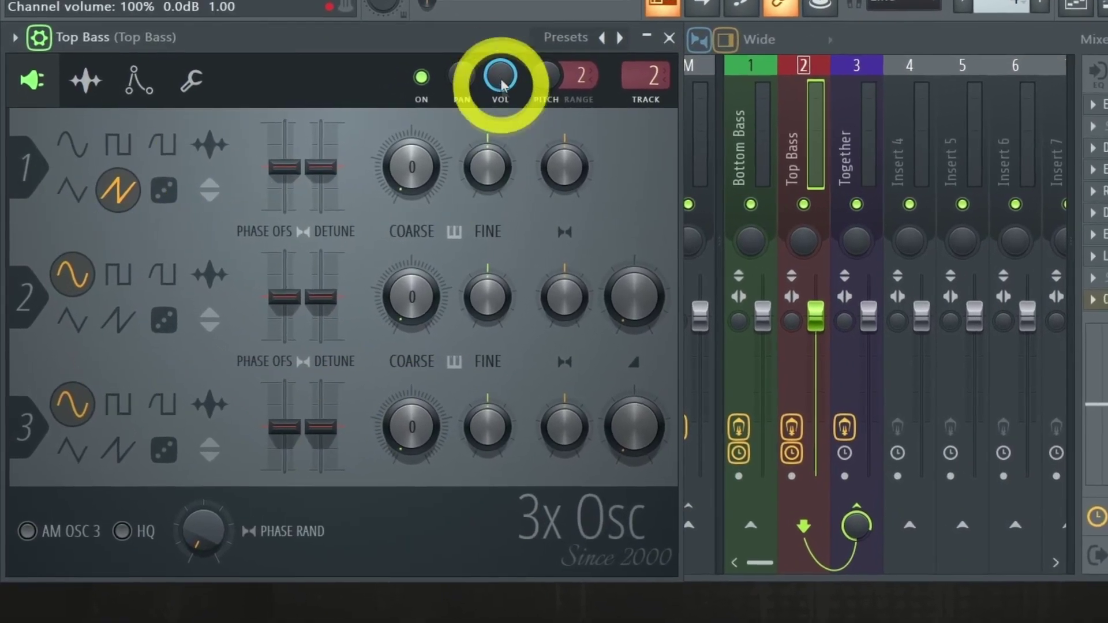
click(491, 1)
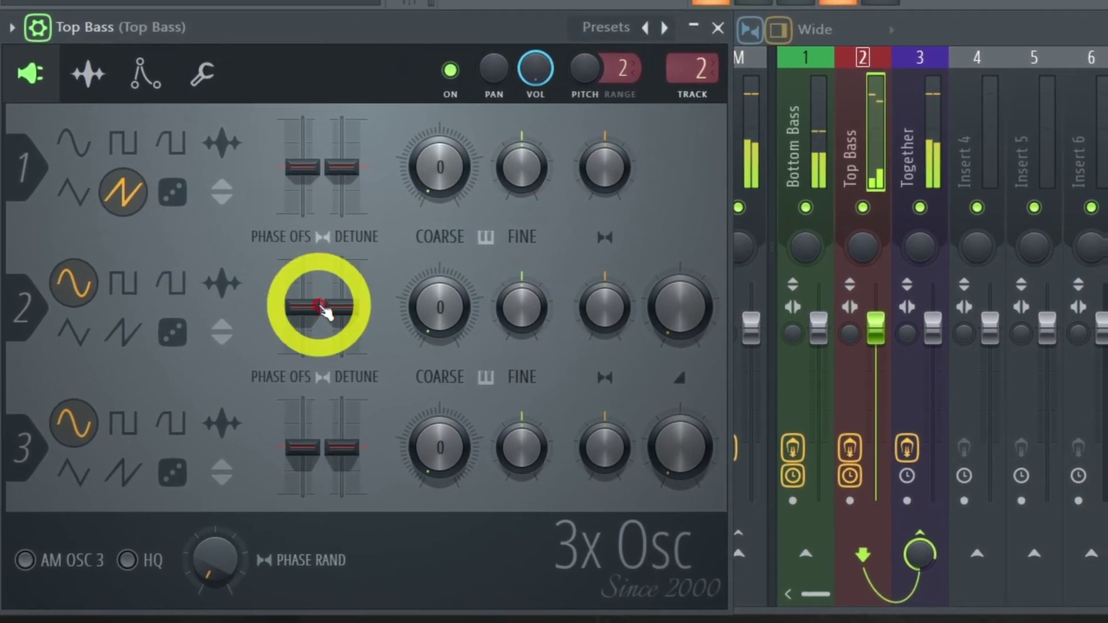
click(122, 142)
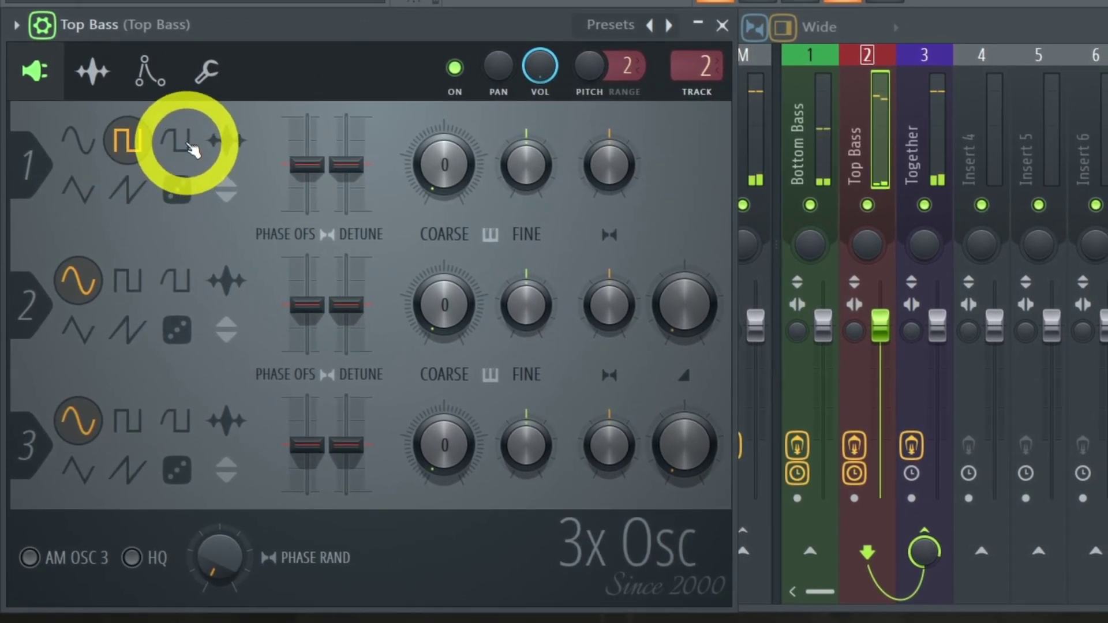
click(171, 142)
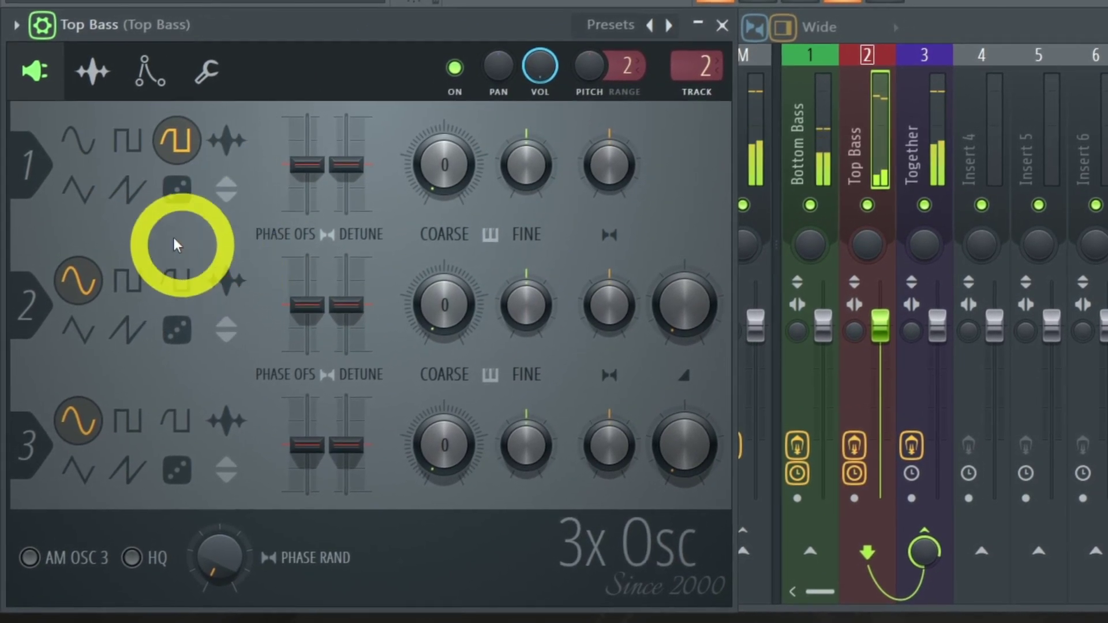
click(128, 190)
drag(347, 165, 306, 147)
click(530, 169)
- Open the Top Bass envelope settings and sweep the filter's Mod X and Mod Y amounts during playback
click(155, 73)
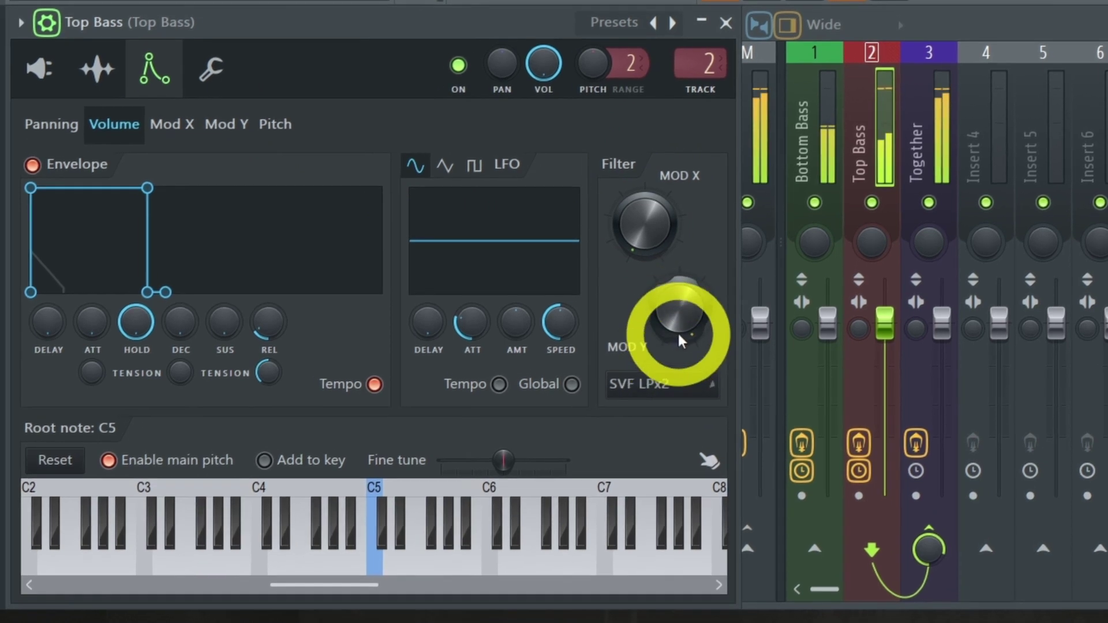
drag(650, 251, 650, 233)
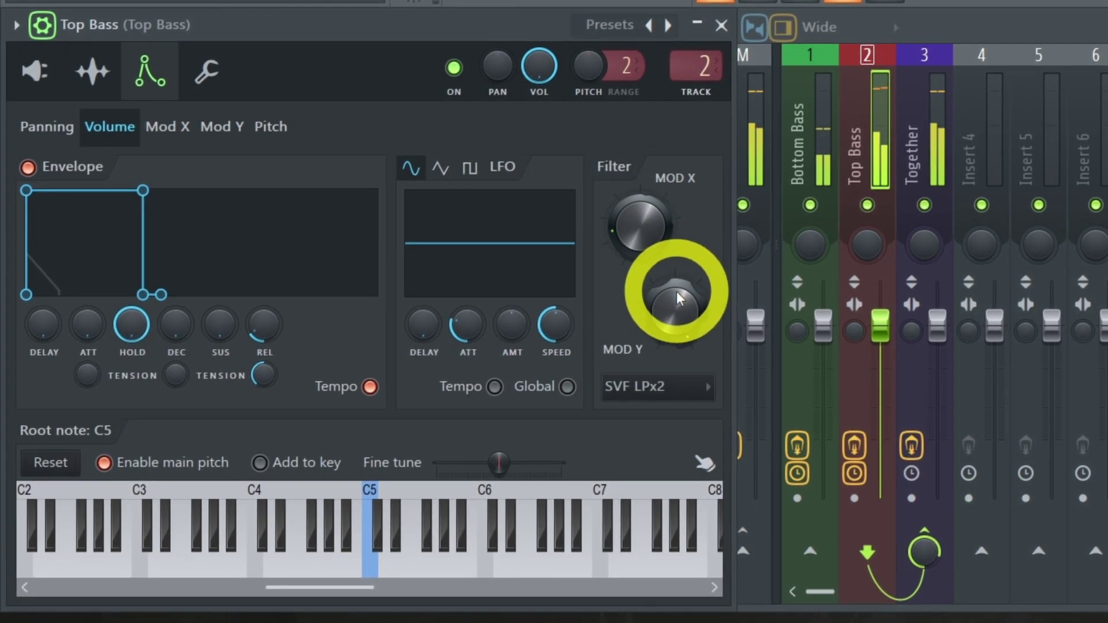
drag(677, 293, 685, 600)
drag(663, 227, 663, 150)
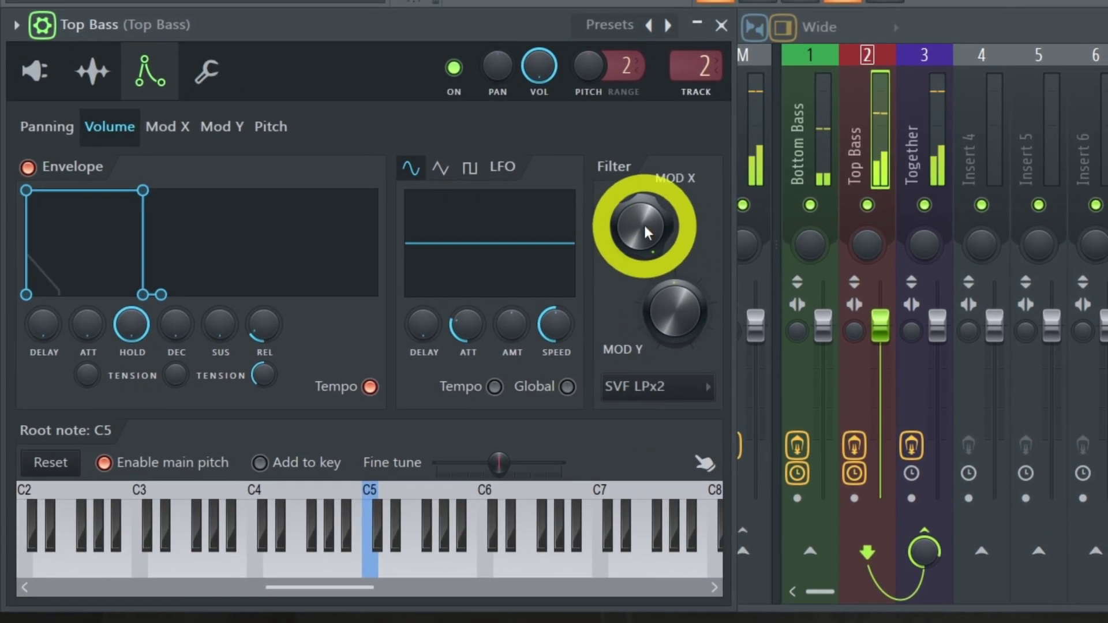
drag(651, 230, 651, 311)
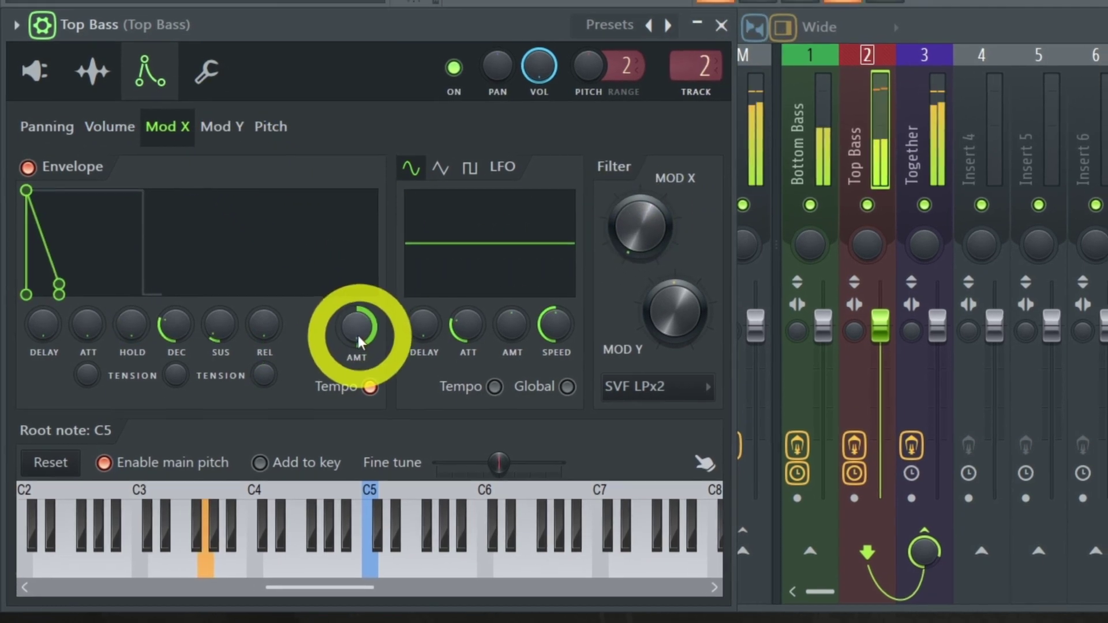
- Reduce the Mod X envelope amount on Top Bass and try longer and shorter decay times
drag(358, 331, 358, 369)
drag(176, 326, 165, 217)
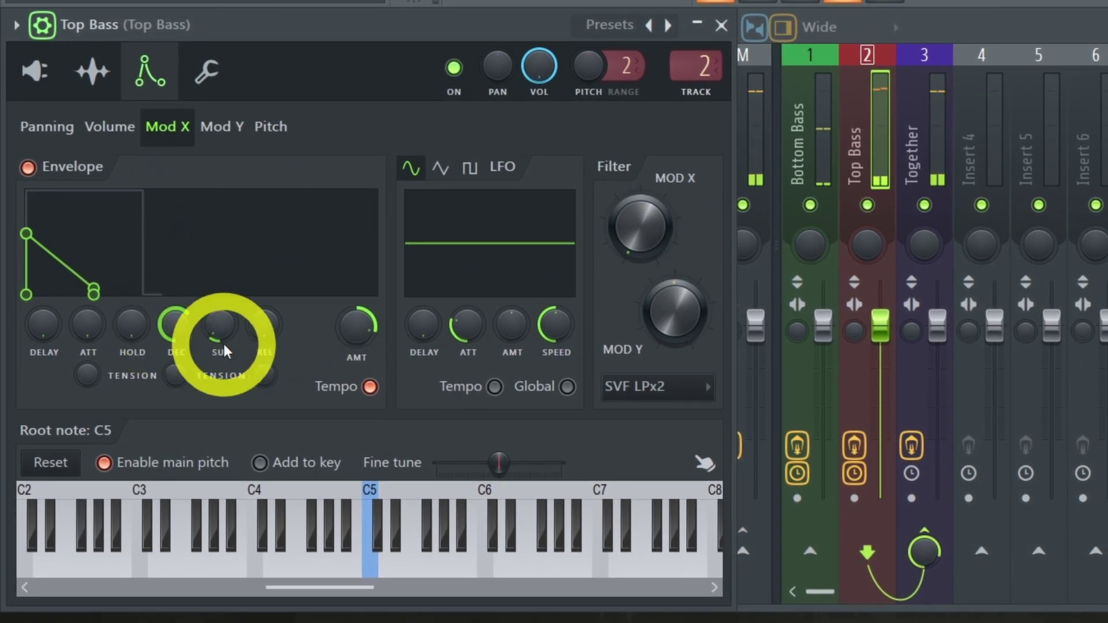
drag(173, 327, 181, 358)
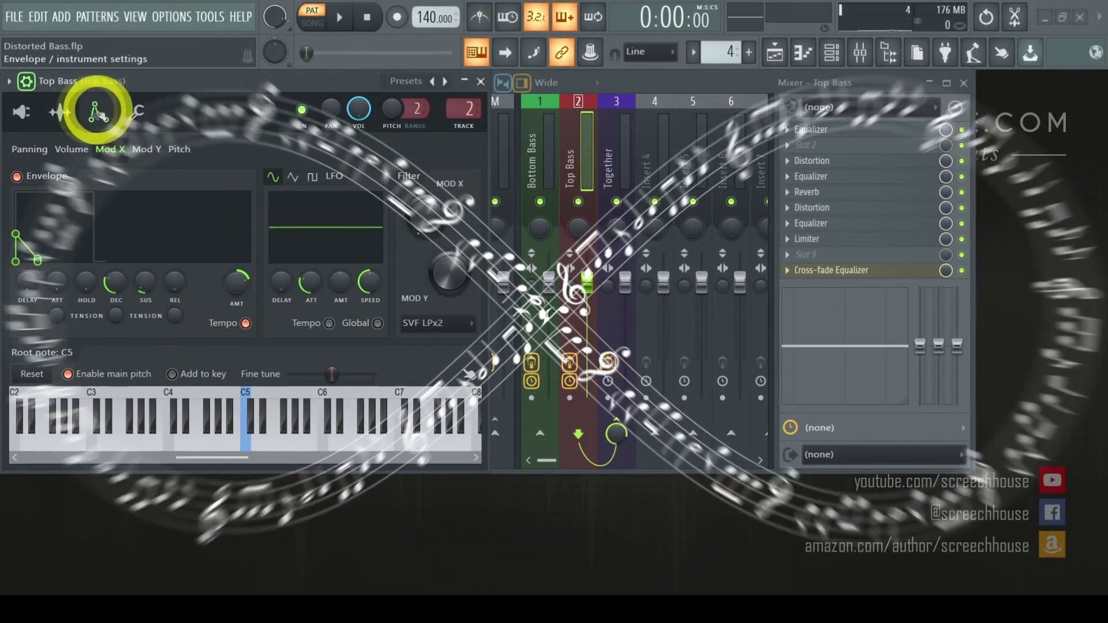
- Show the Top Bass oscillators again and revisit the channel's Distortion, Equalizer and Reverb settings
click(21, 111)
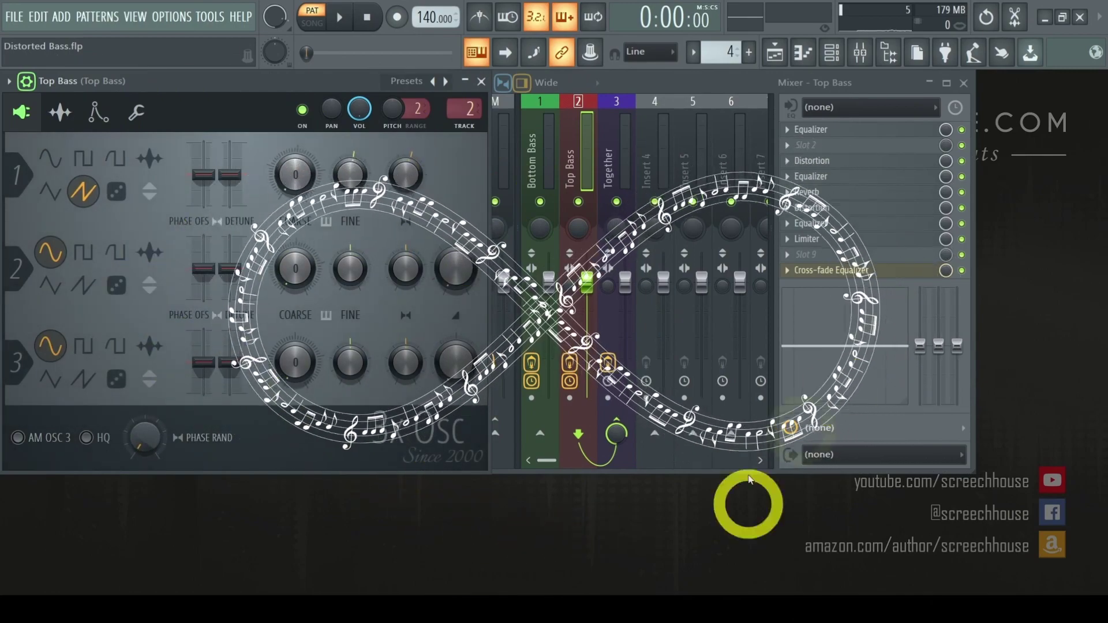
click(839, 166)
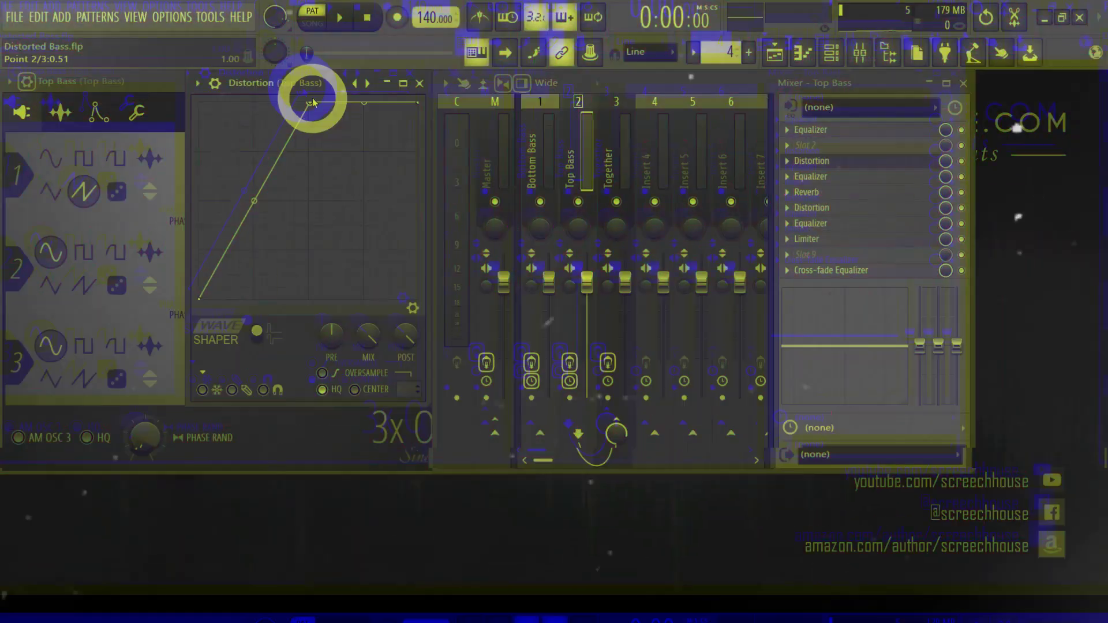
click(801, 192)
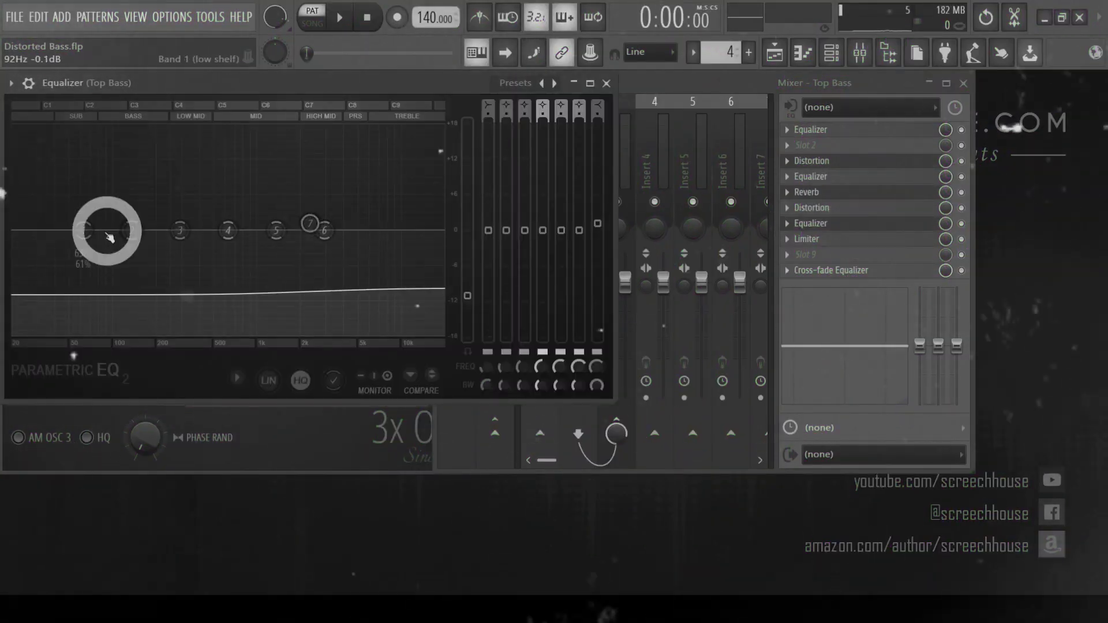
drag(104, 234, 205, 168)
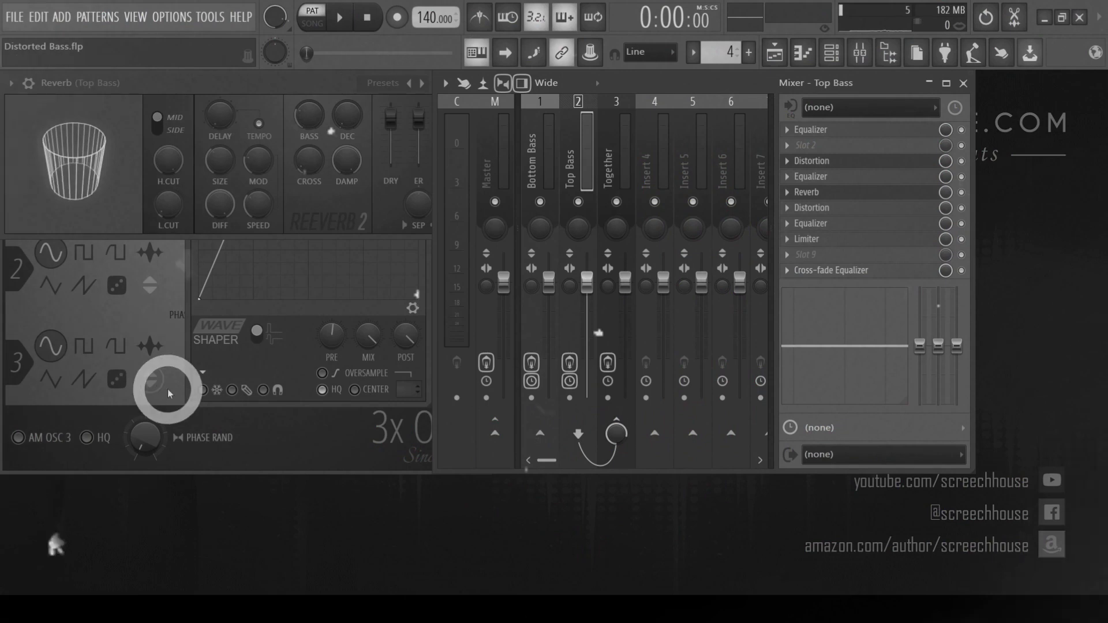
click(110, 111)
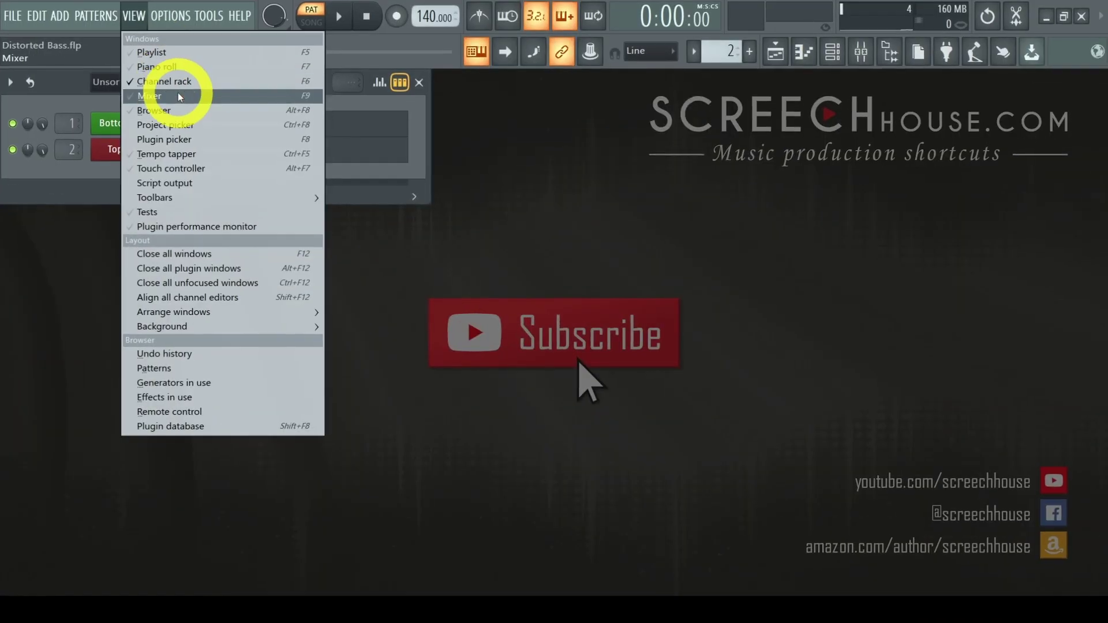
- Show the mixer, go through the Bottom Bass, Top Bass and Together tracks, and open the Together track's Limiter
click(179, 97)
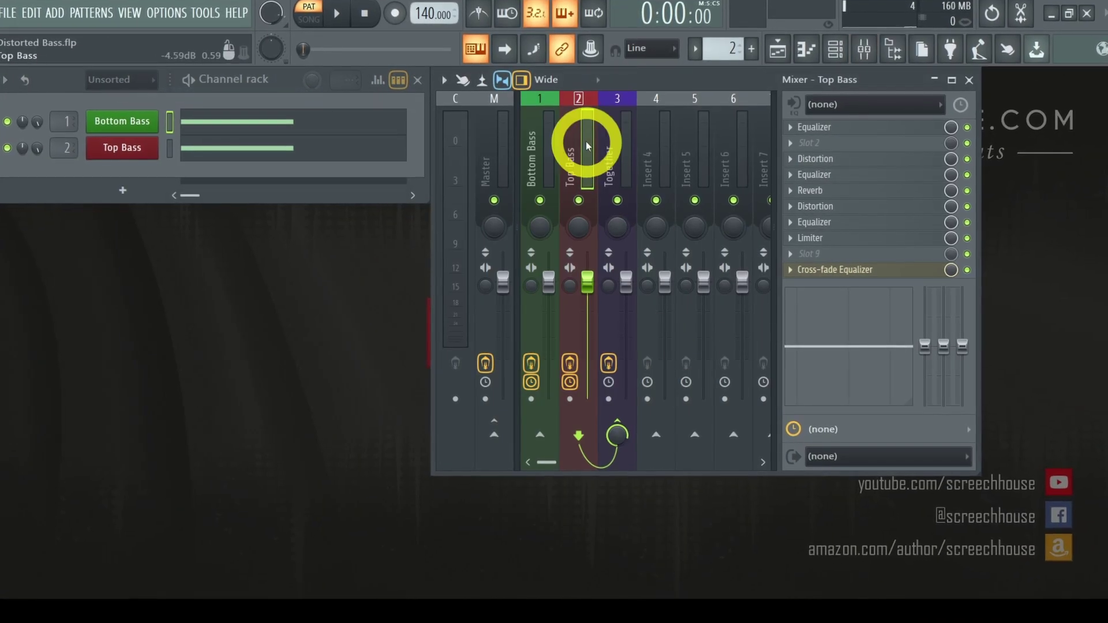
click(547, 155)
click(575, 157)
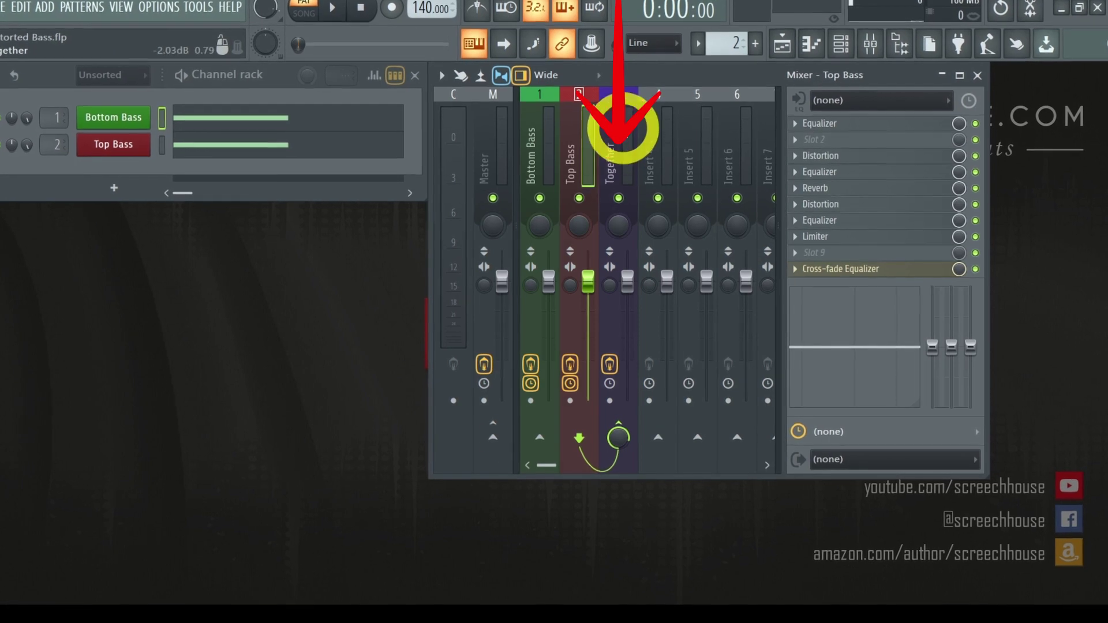
click(625, 150)
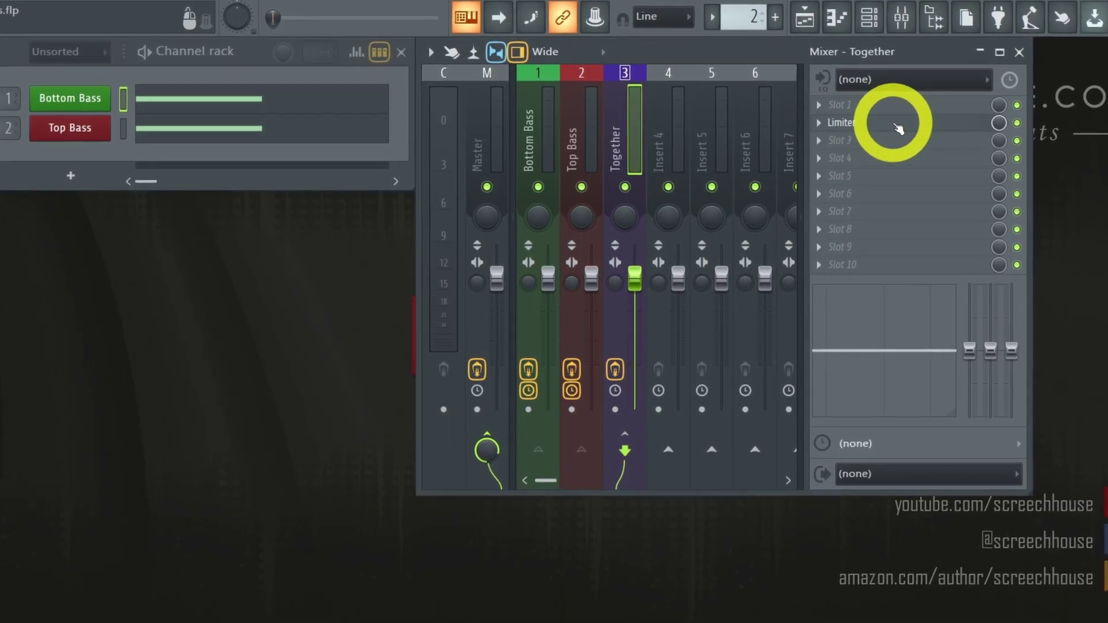
click(899, 128)
drag(200, 139, 292, 51)
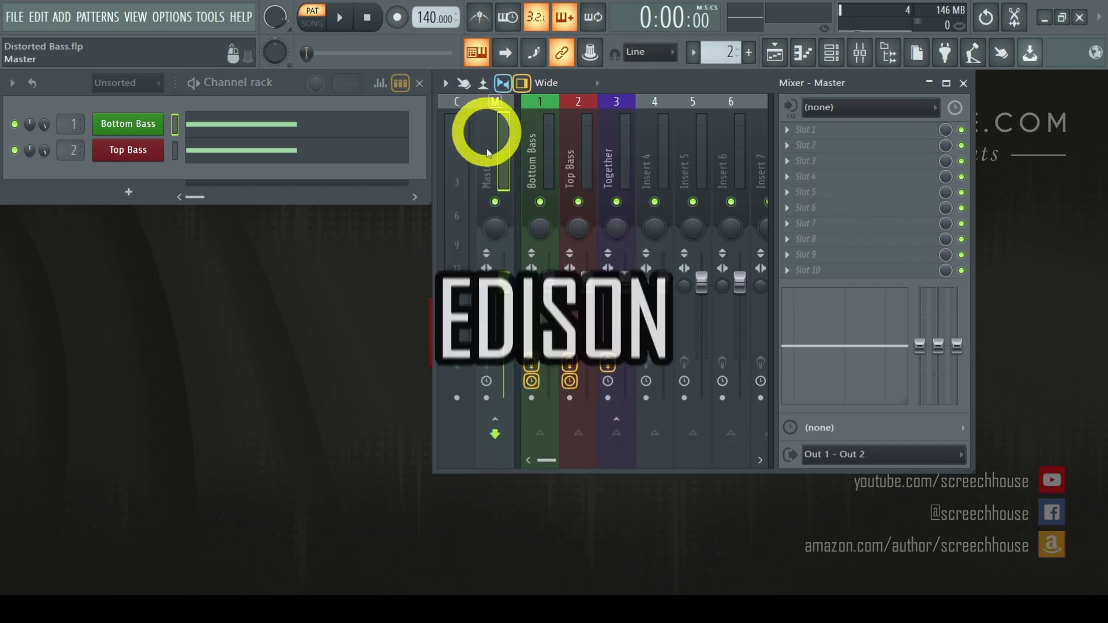
- Load Edison into slot 2 of the Master track and arm it to record on input
click(803, 146)
click(454, 105)
drag(479, 209, 843, 87)
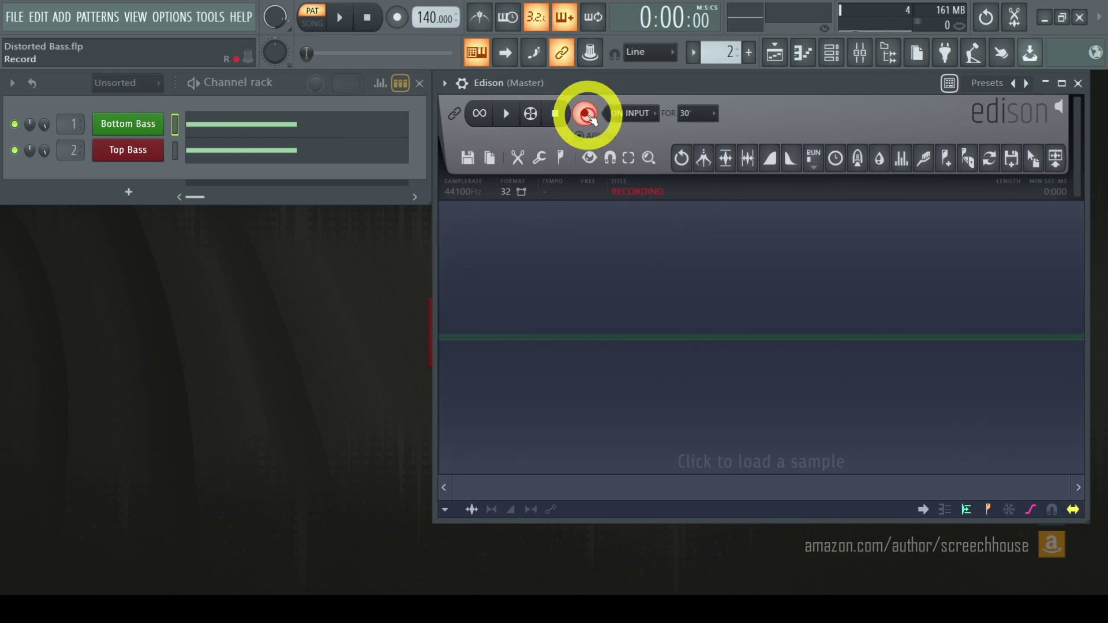
- Play the pattern to capture the bass in Edison, and stop both playback and recording
click(340, 26)
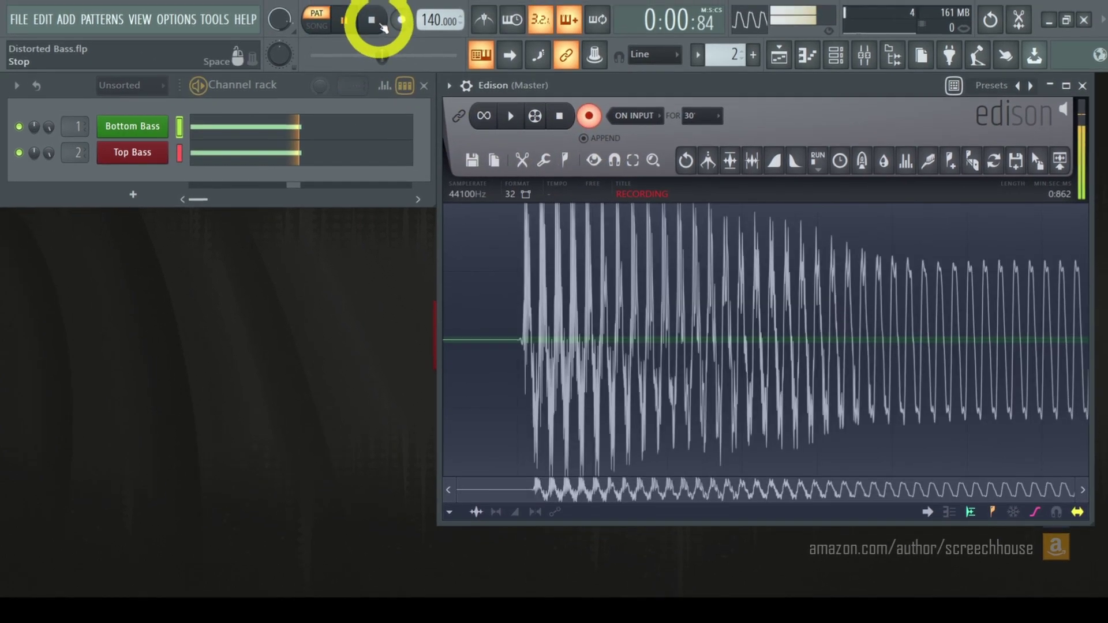
click(370, 20)
click(585, 113)
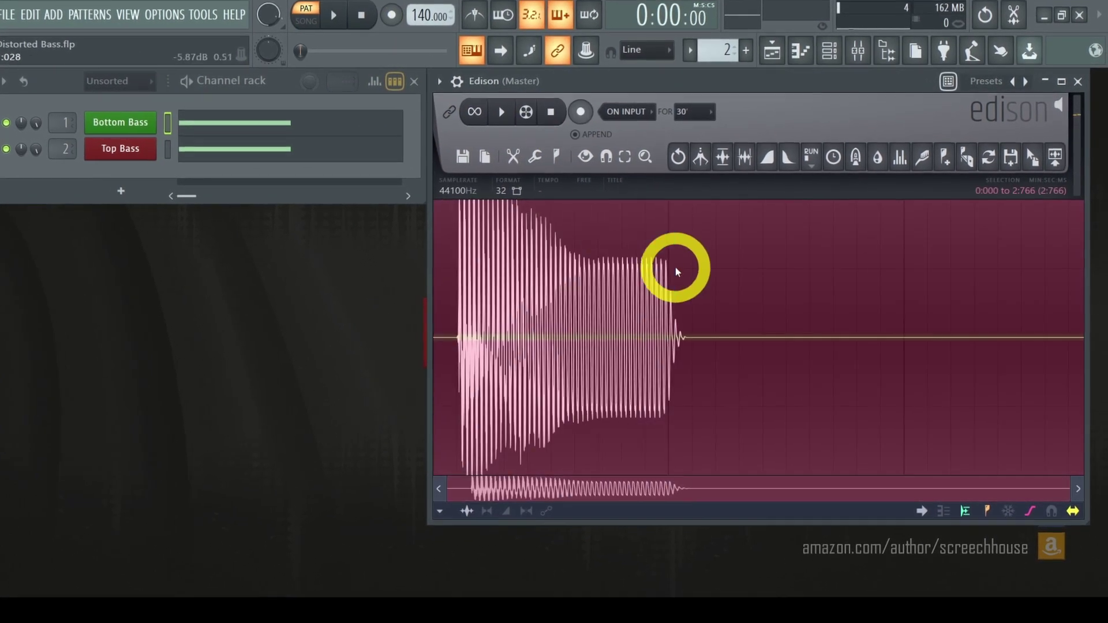
- Trim the silence after the recorded bass and delete the empty section before its first peak
click(686, 285)
scroll(484, 328, up, 6)
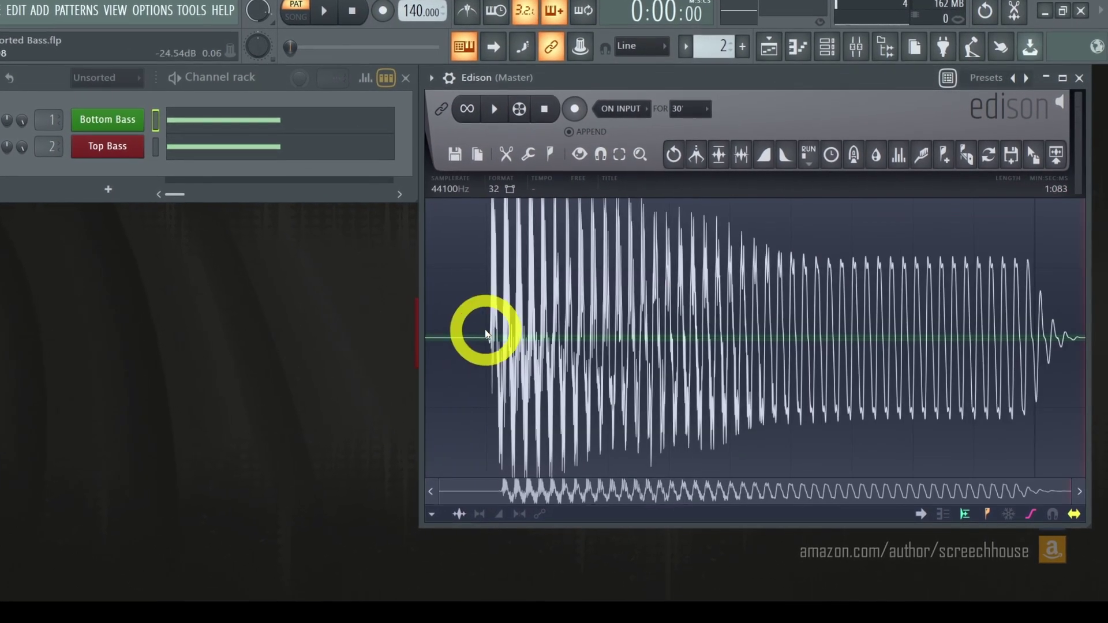
drag(698, 510, 463, 489)
drag(418, 388, 541, 389)
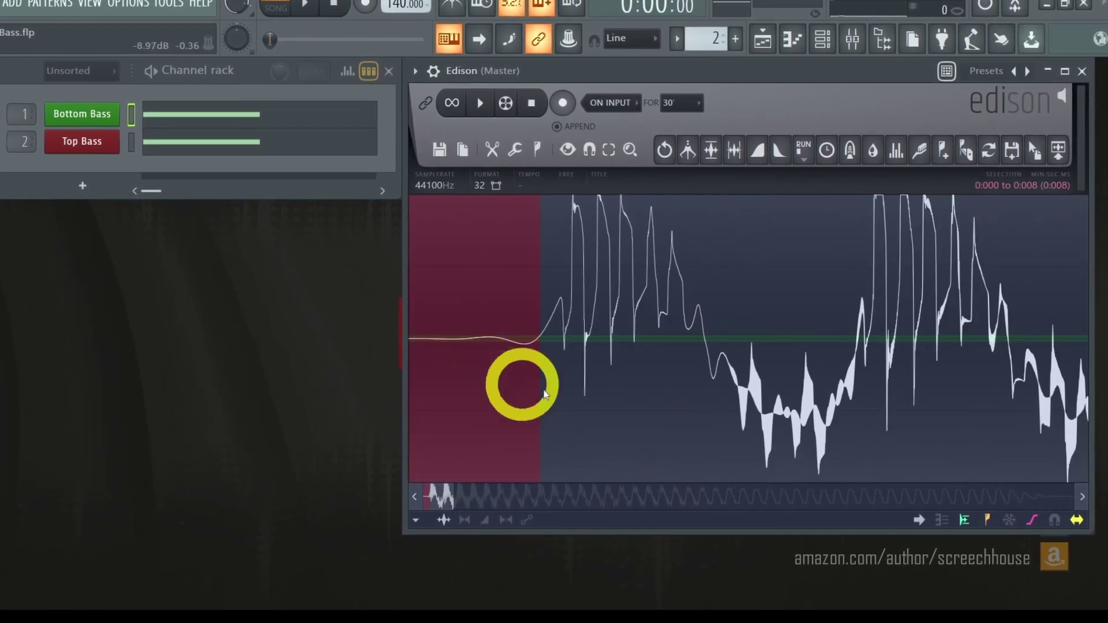
key(Delete)
- Fade out the tail at the end of the recorded bass in Edison
drag(460, 496, 711, 498)
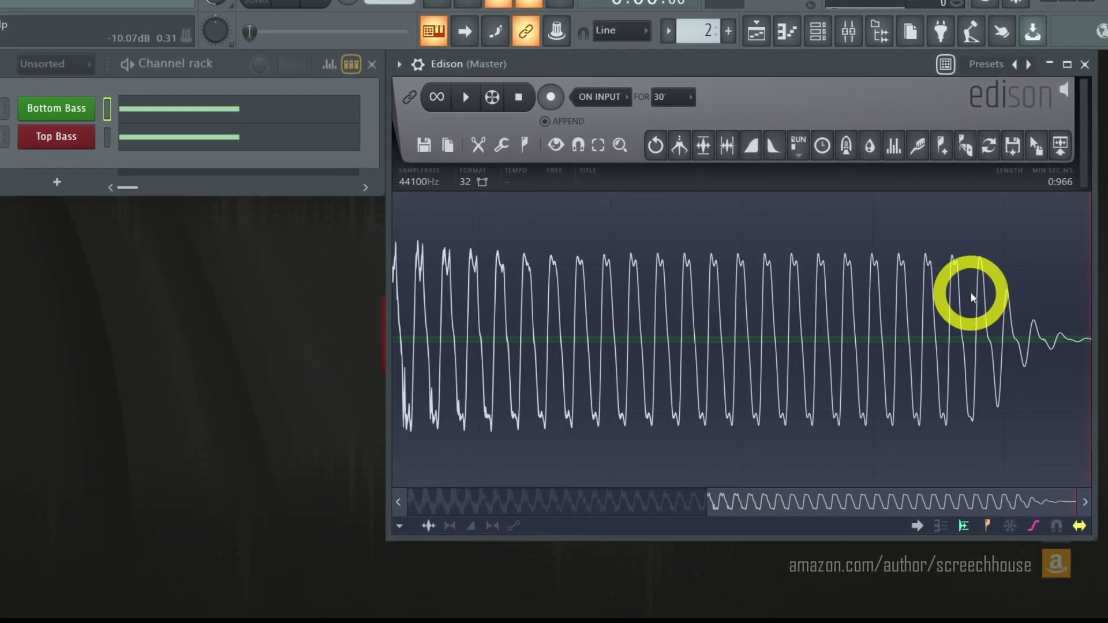
drag(971, 298, 1087, 283)
right_click(1082, 282)
mouse_move(1055, 345)
click(774, 370)
drag(705, 501, 412, 505)
click(665, 376)
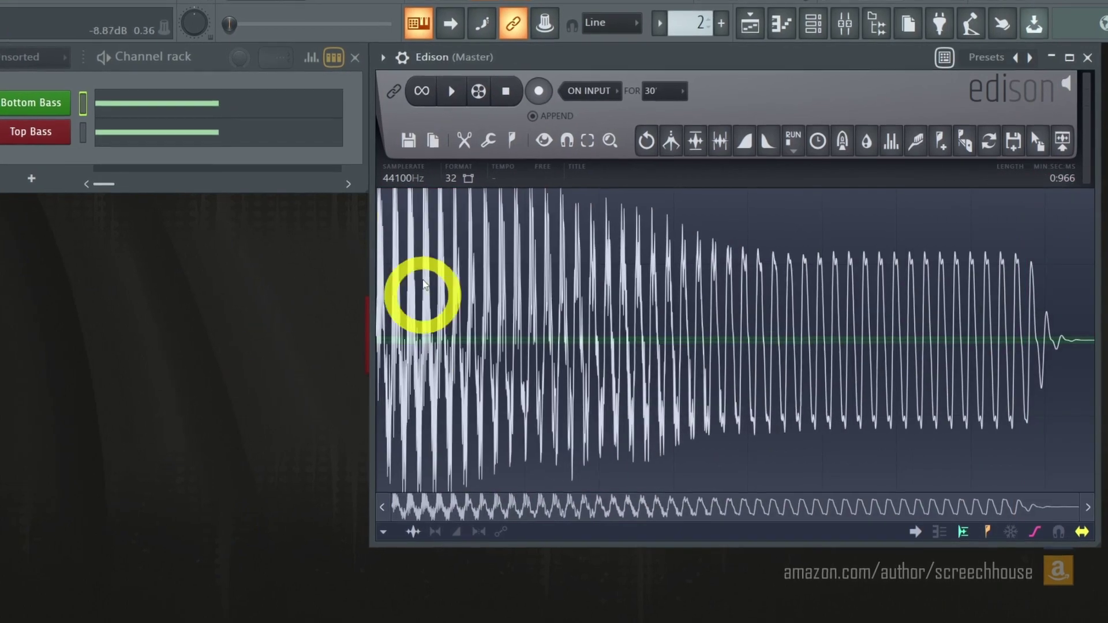
- Save the trimmed recording as the wave file Heavy Bass.wav in Edison's Samples folder
click(416, 143)
click(448, 205)
text(Heavy Bass)
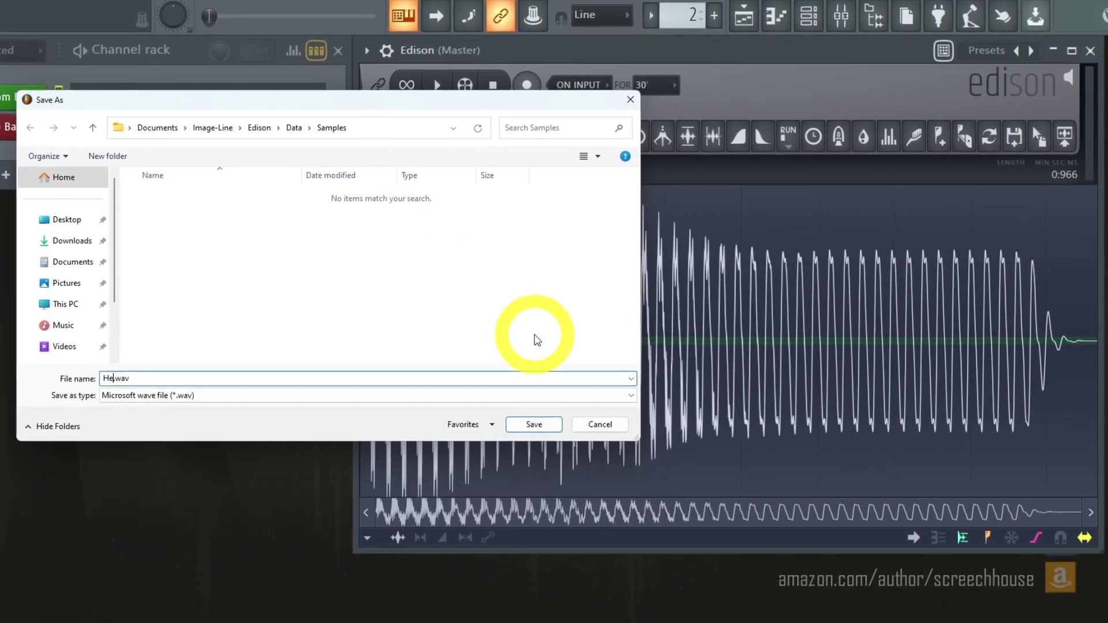
click(538, 428)
- Stretch the G3 note in the Top Bass piano roll out to bar 5 and shorten it back to half a bar
click(105, 300)
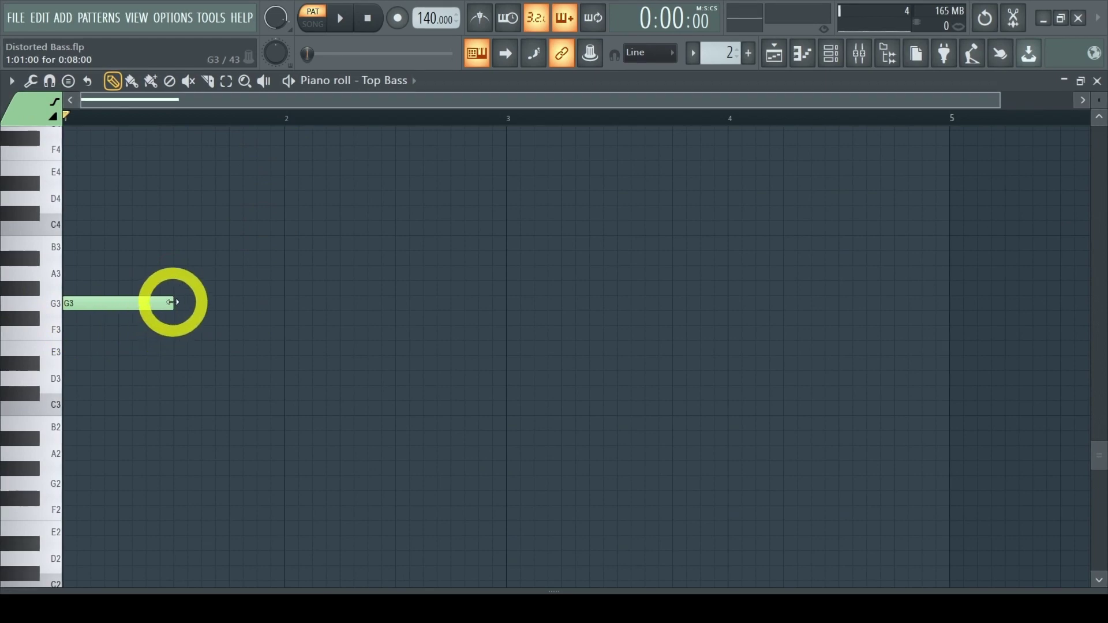
drag(173, 302, 595, 302)
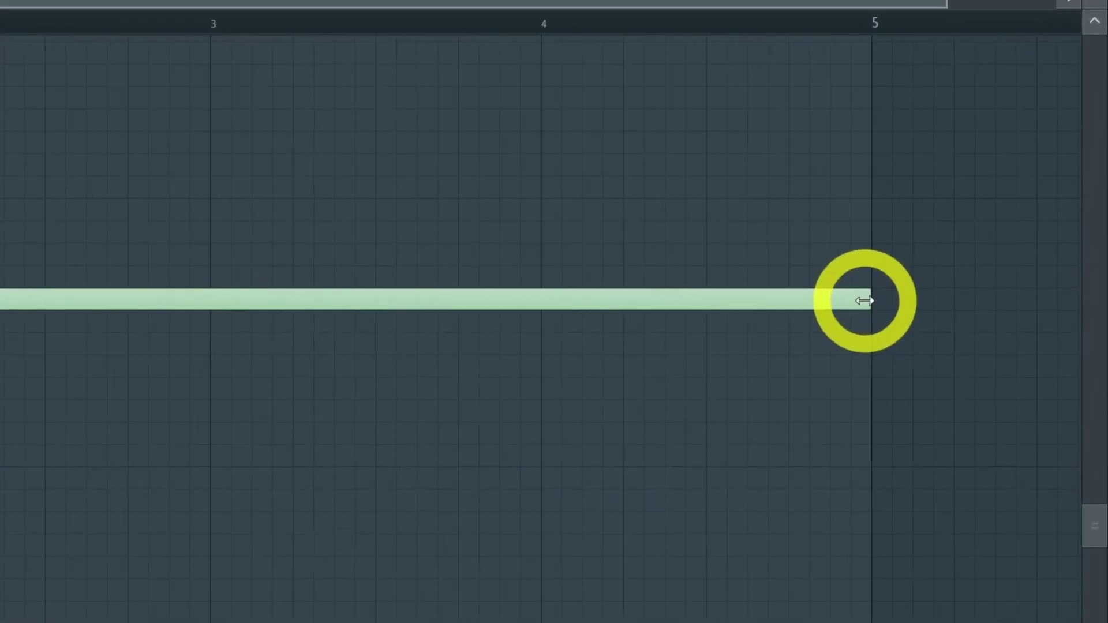
drag(189, 306, 38, 306)
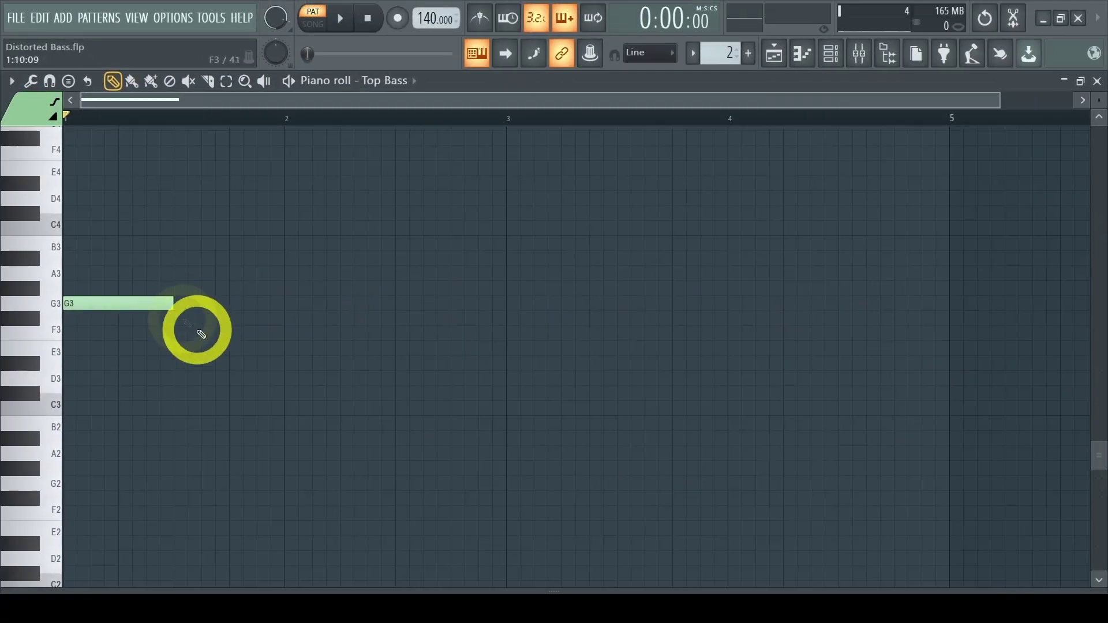
- Inspect the Distorted Bass sample in its sampler channel and play the Distorted Bass Snippet arrangement in song mode
click(782, 64)
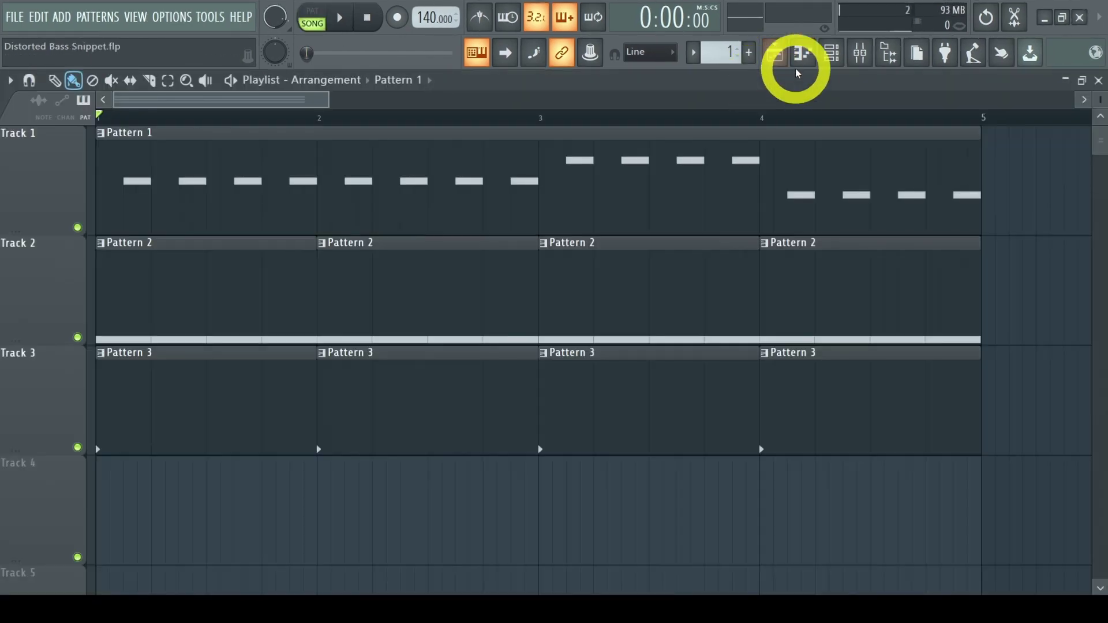
click(138, 126)
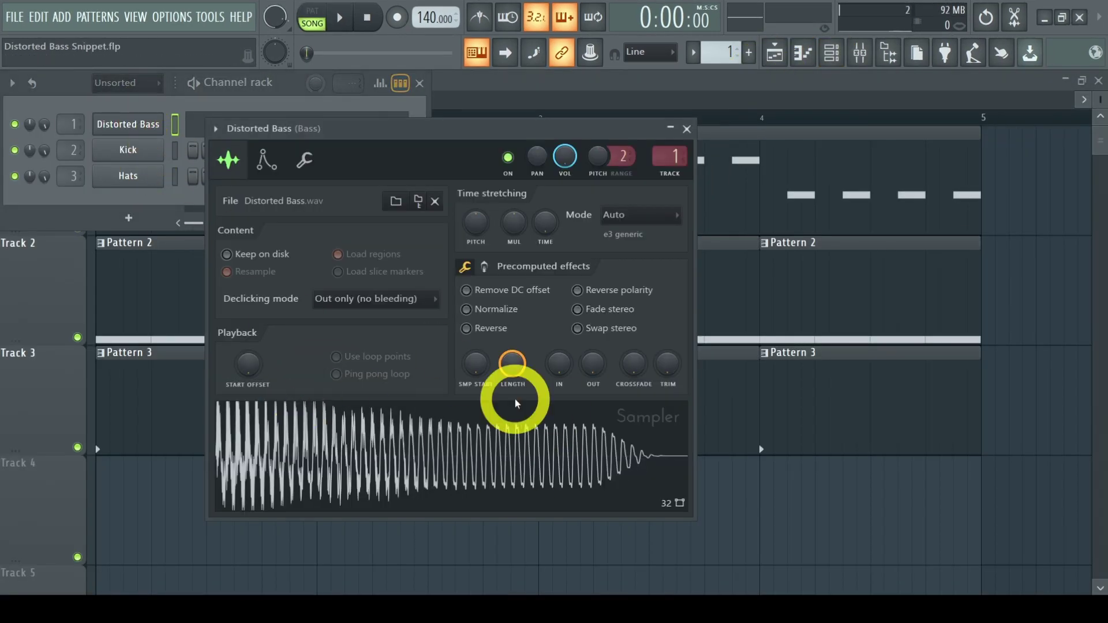
click(686, 129)
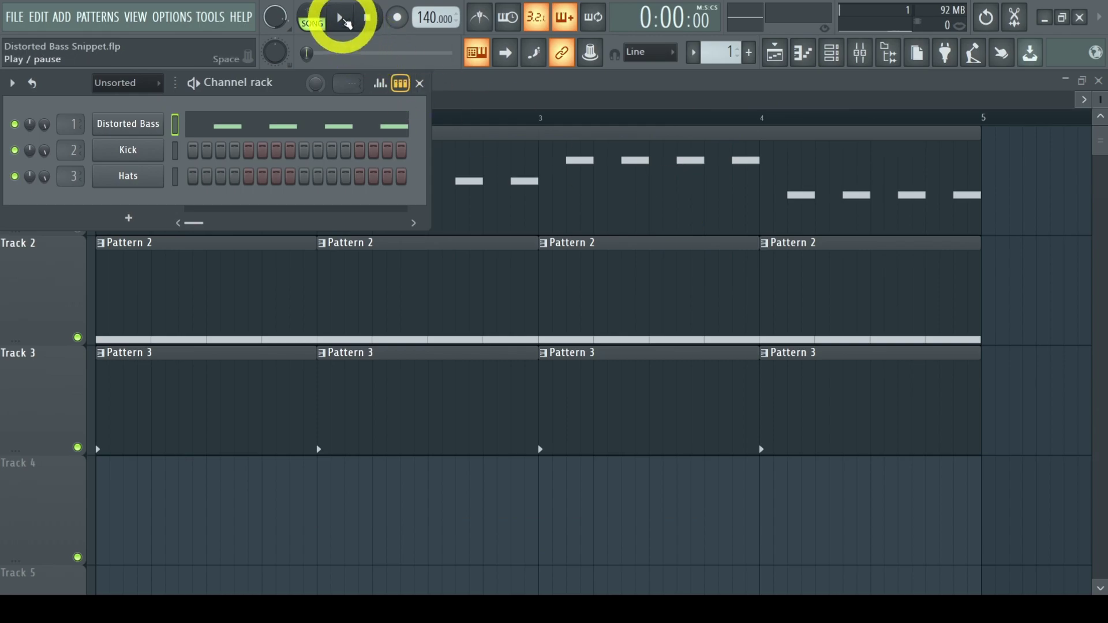
click(341, 19)
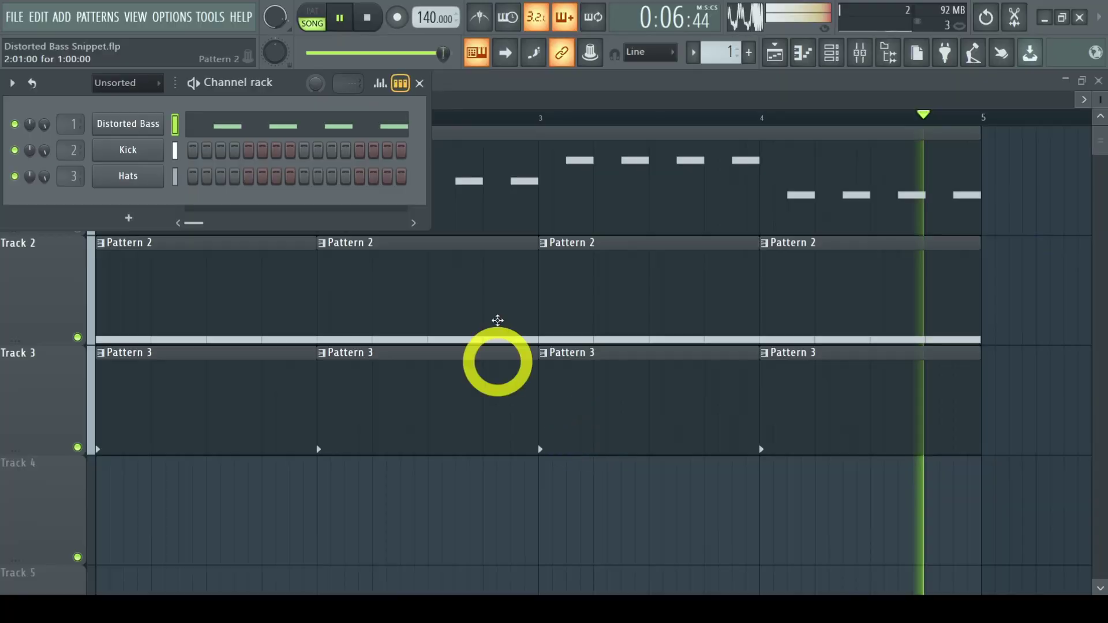
click(367, 18)
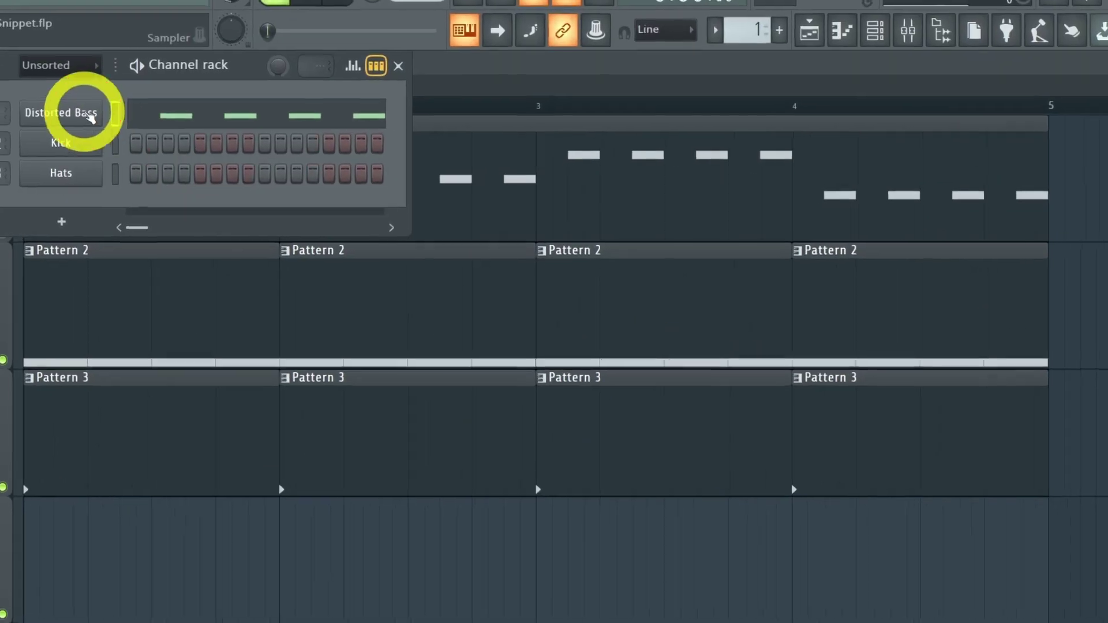
- Review the Distorted Bass channel's Mod X envelope and filter settings and the available time-stretching modes
click(108, 116)
click(258, 90)
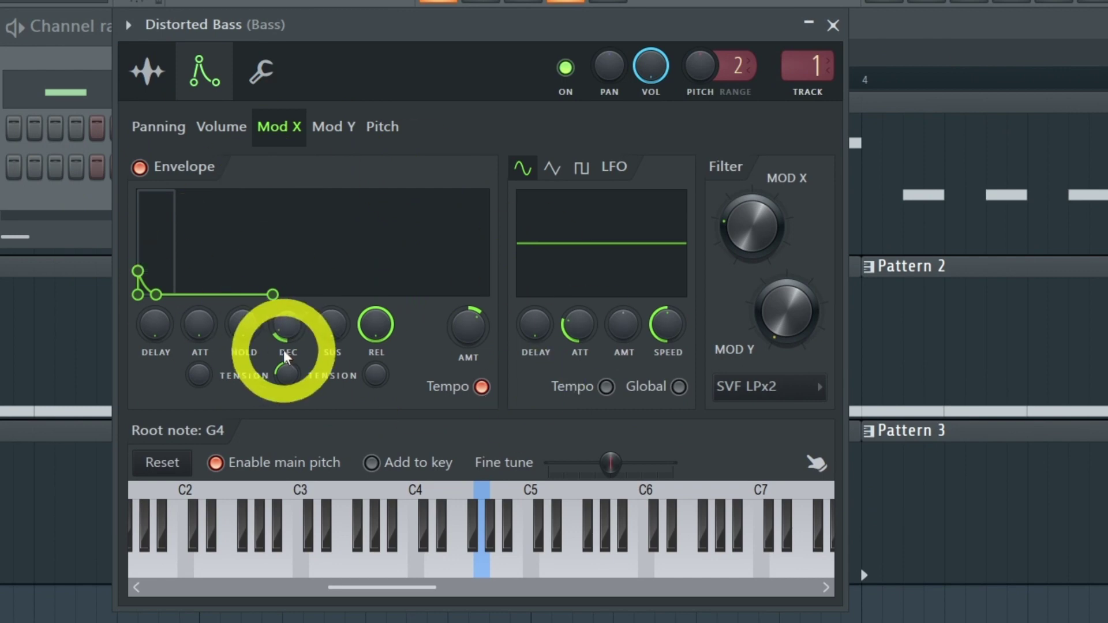
click(148, 71)
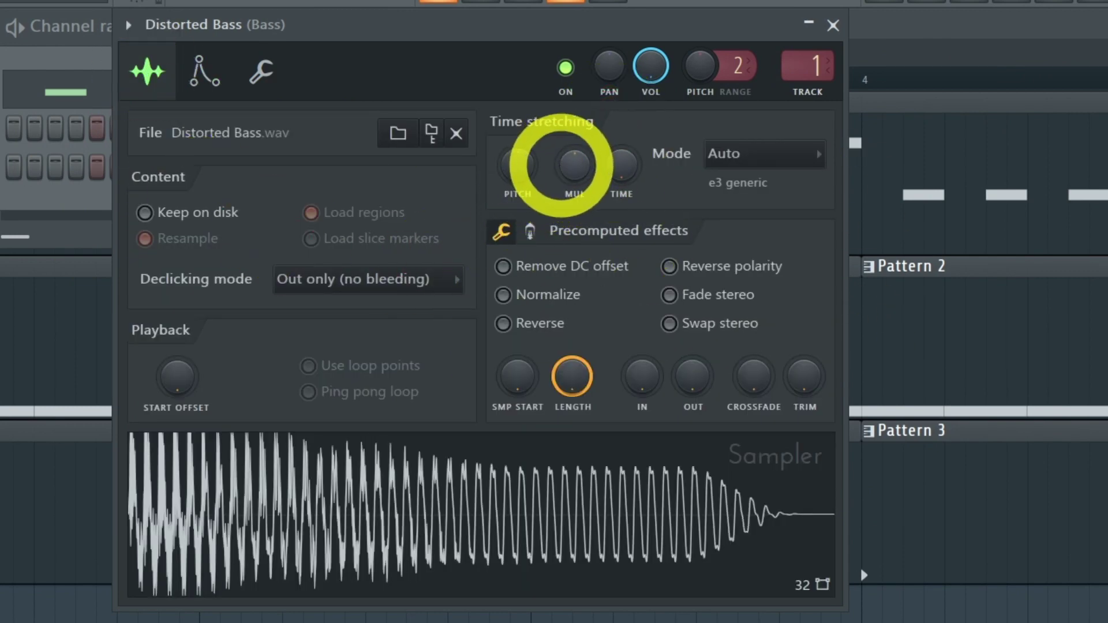
click(784, 154)
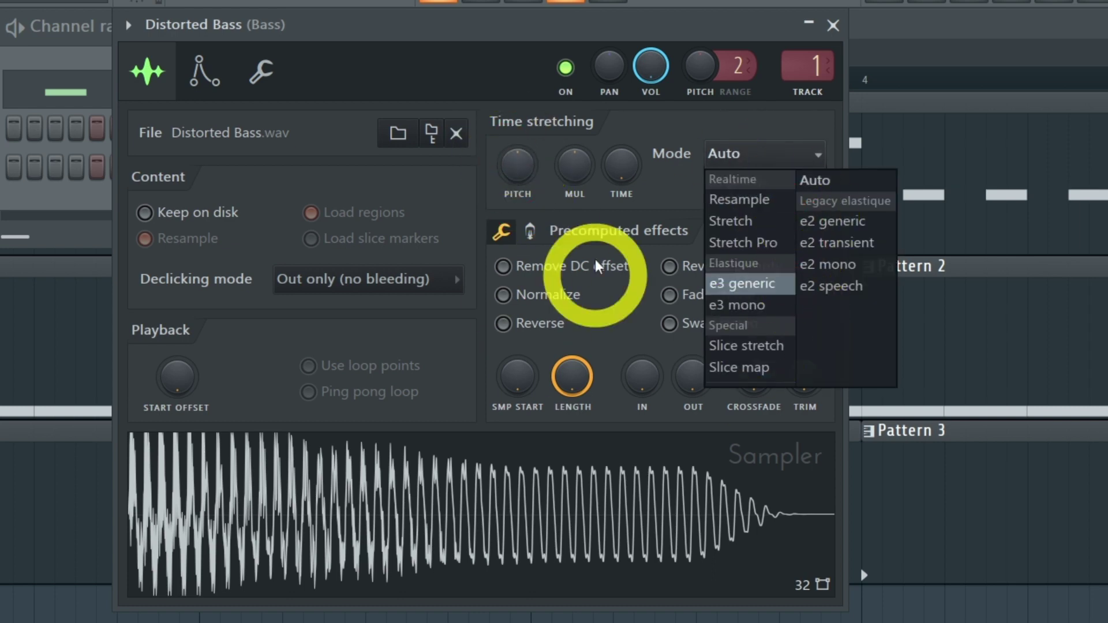
click(650, 385)
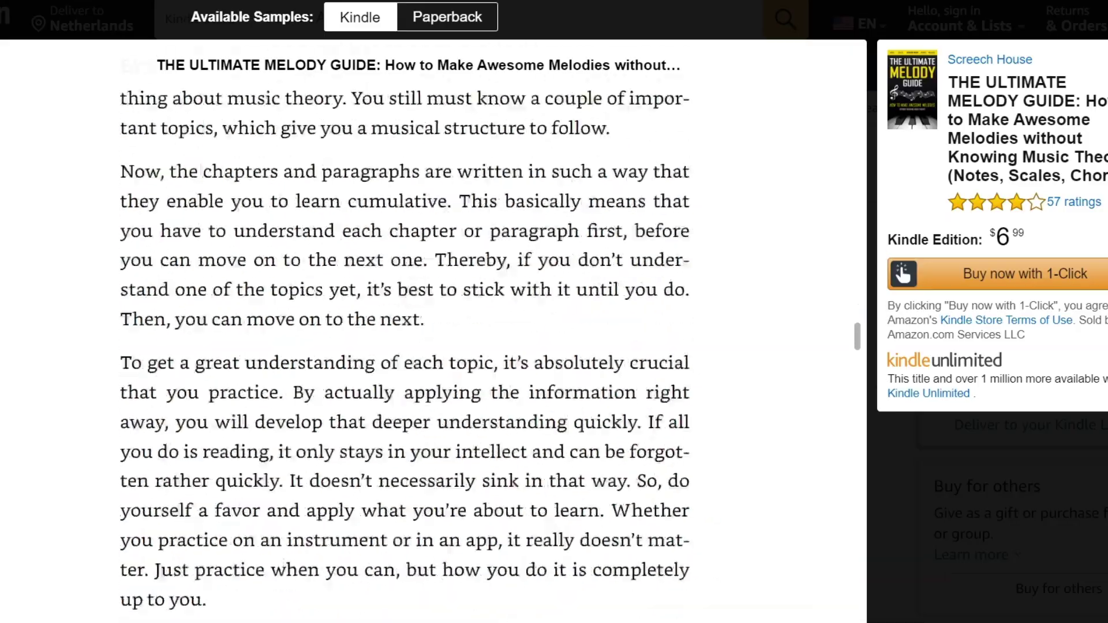
scroll(404, 347, down, 15)
scroll(404, 346, down, 10)
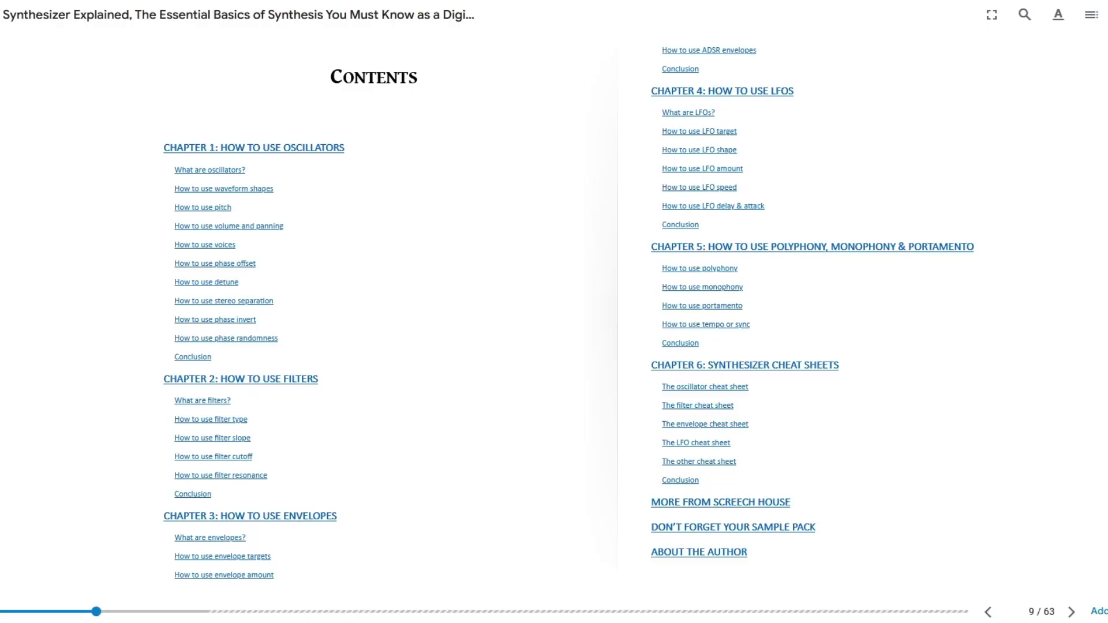
scroll(404, 347, down, 15)
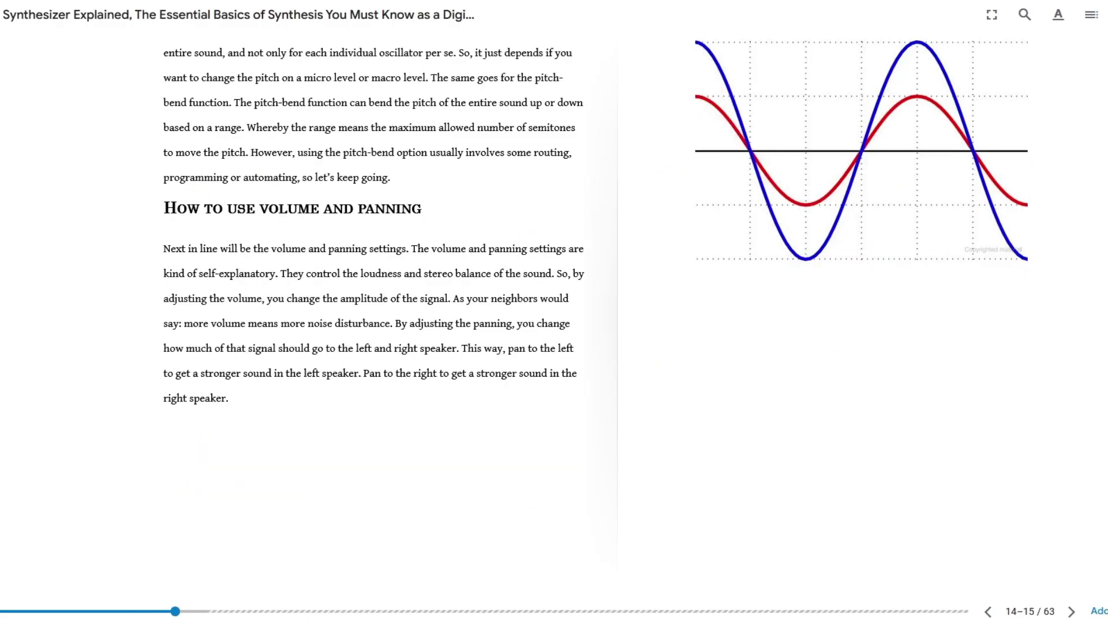